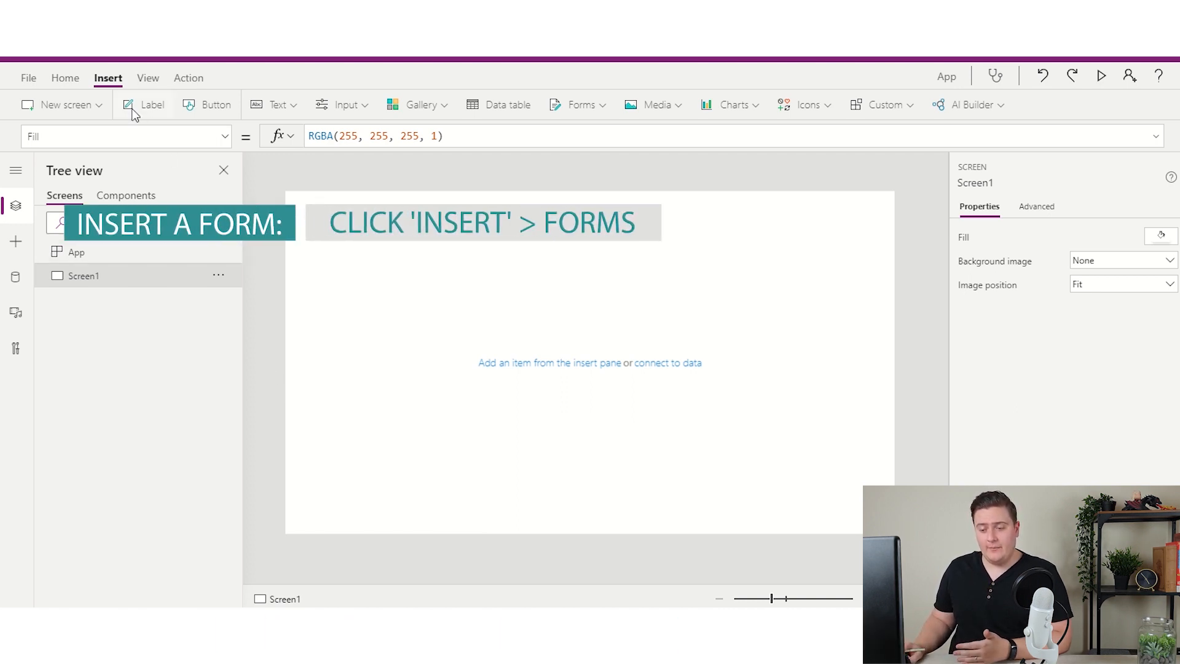
Insert an edit form on Screen1, placed at about X 297, Y 105, and connect it to the Store_Table data source.
left_click(613, 111)
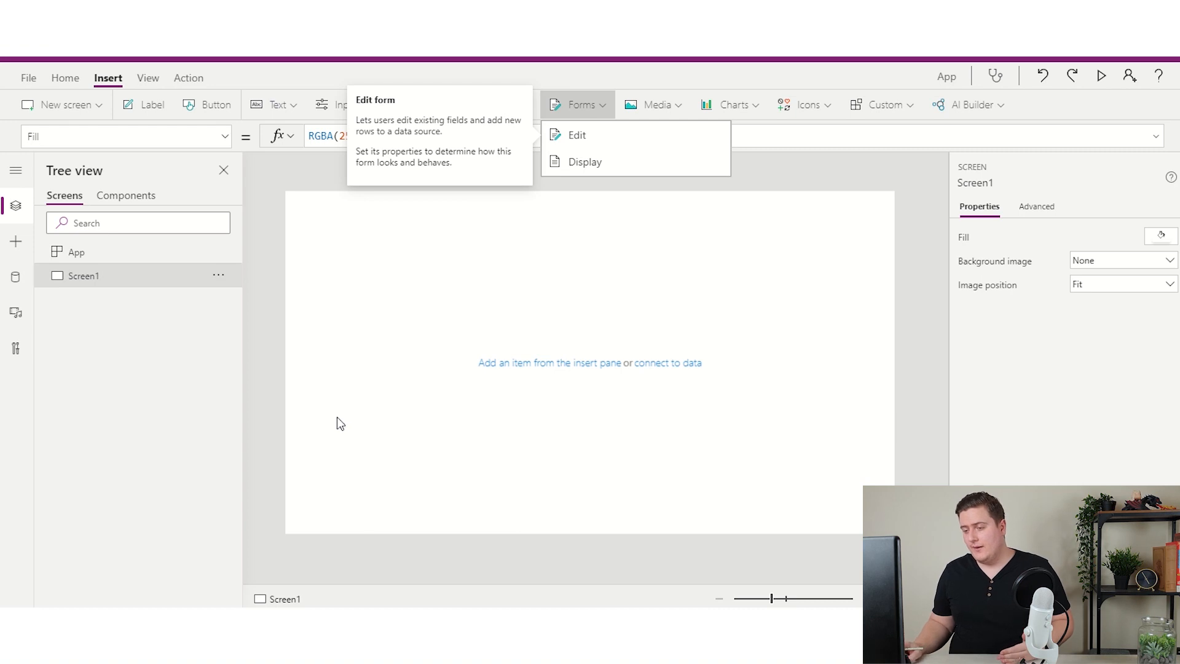
left_click(600, 138)
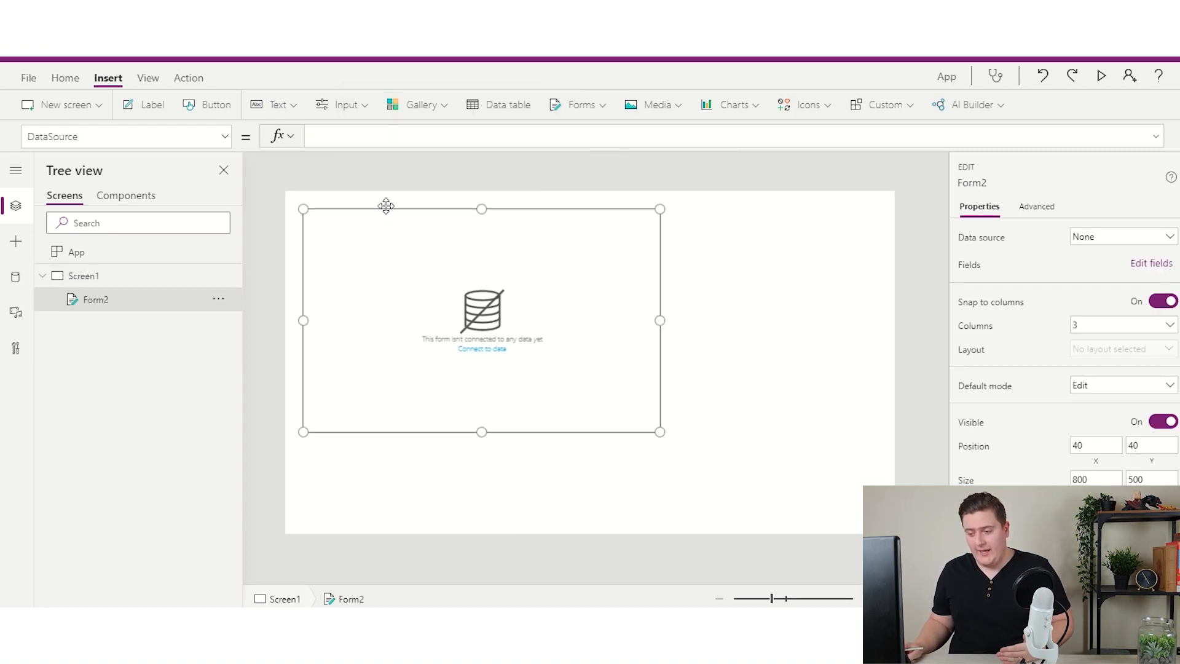
left_click_drag(389, 208, 548, 238)
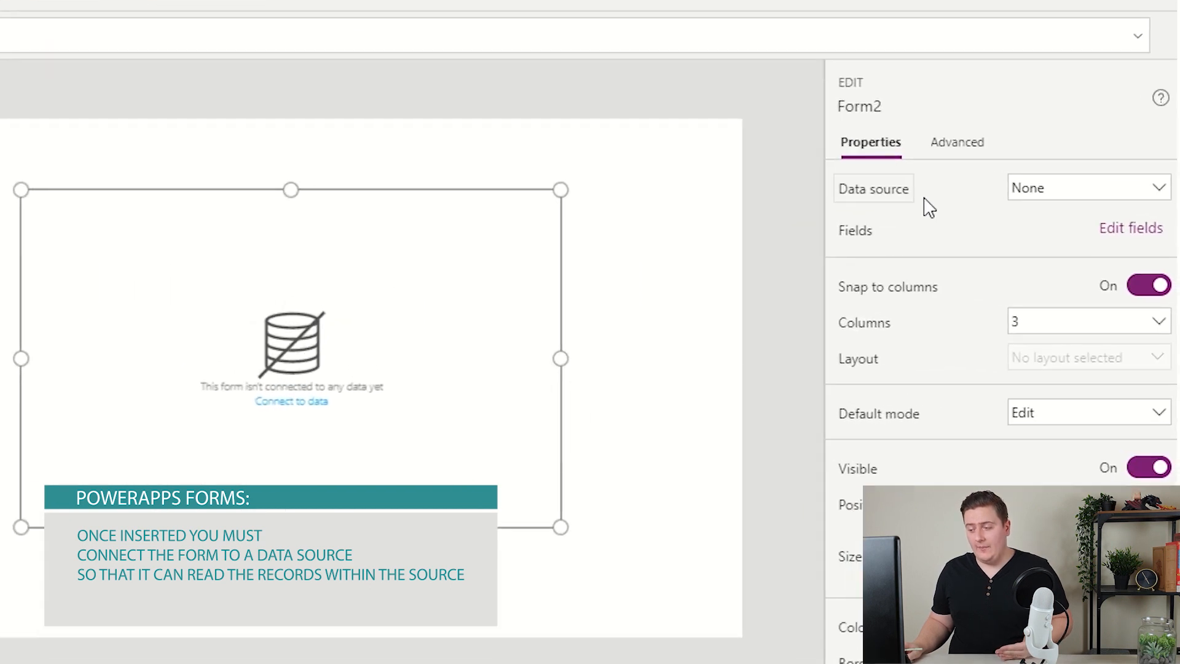
left_click(1159, 194)
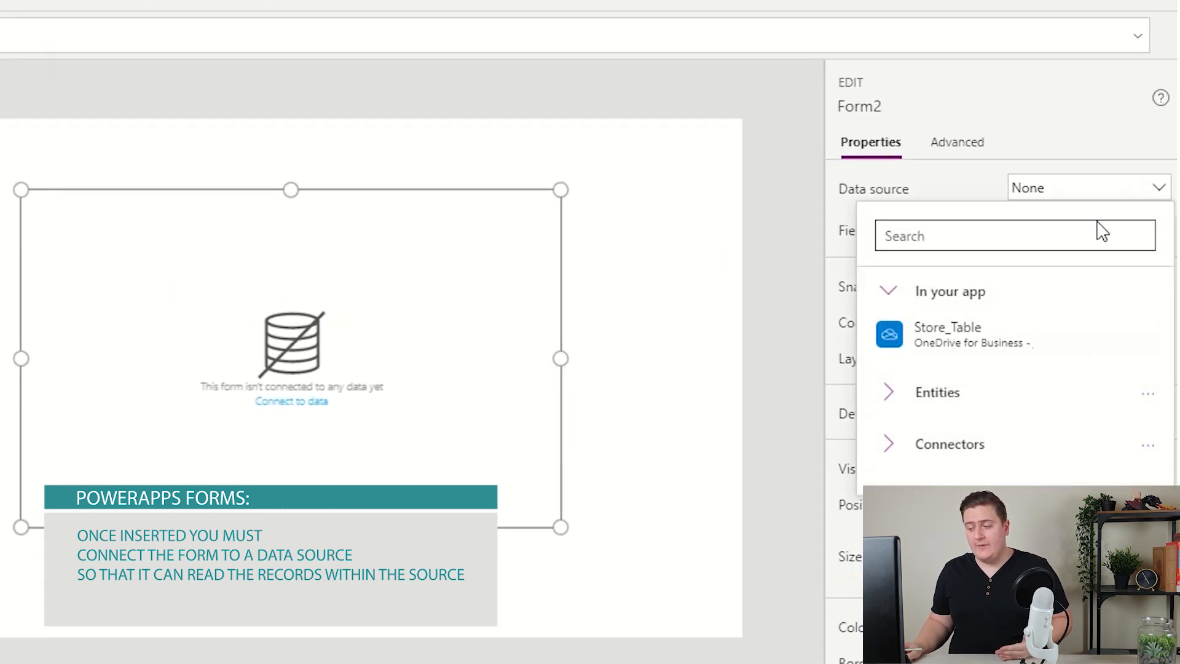
left_click(1036, 322)
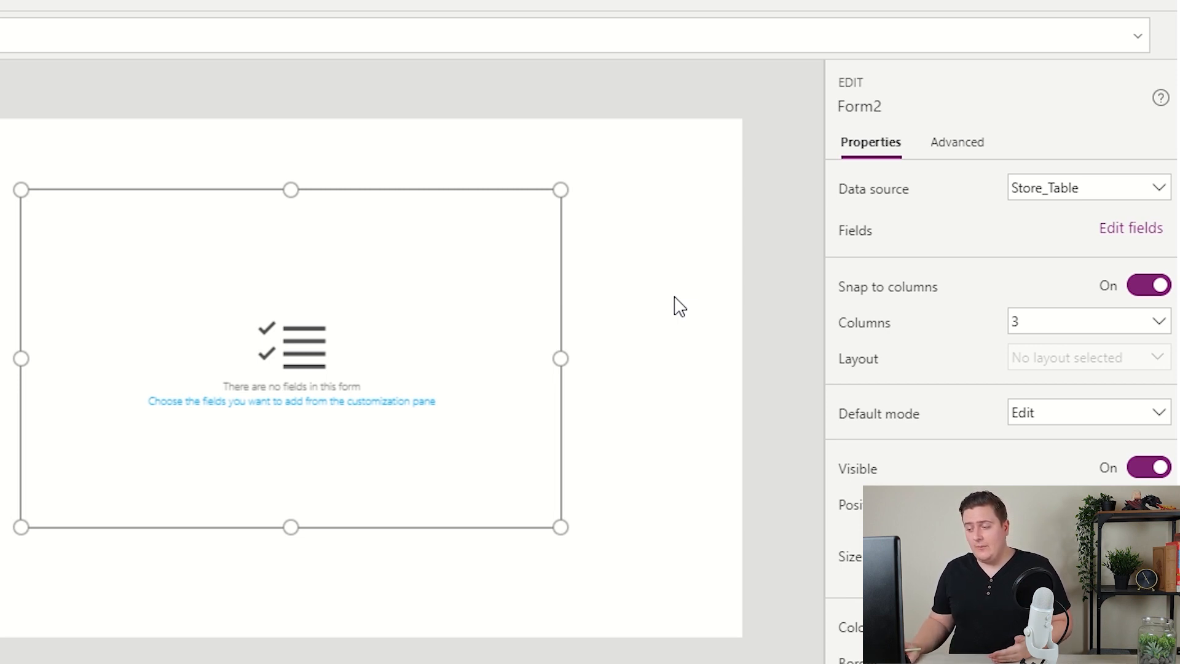
Add the Address, Contact Number, Email, Manager Name, No# Of Employees, Size and Store Code fields to the form.
left_click(1111, 234)
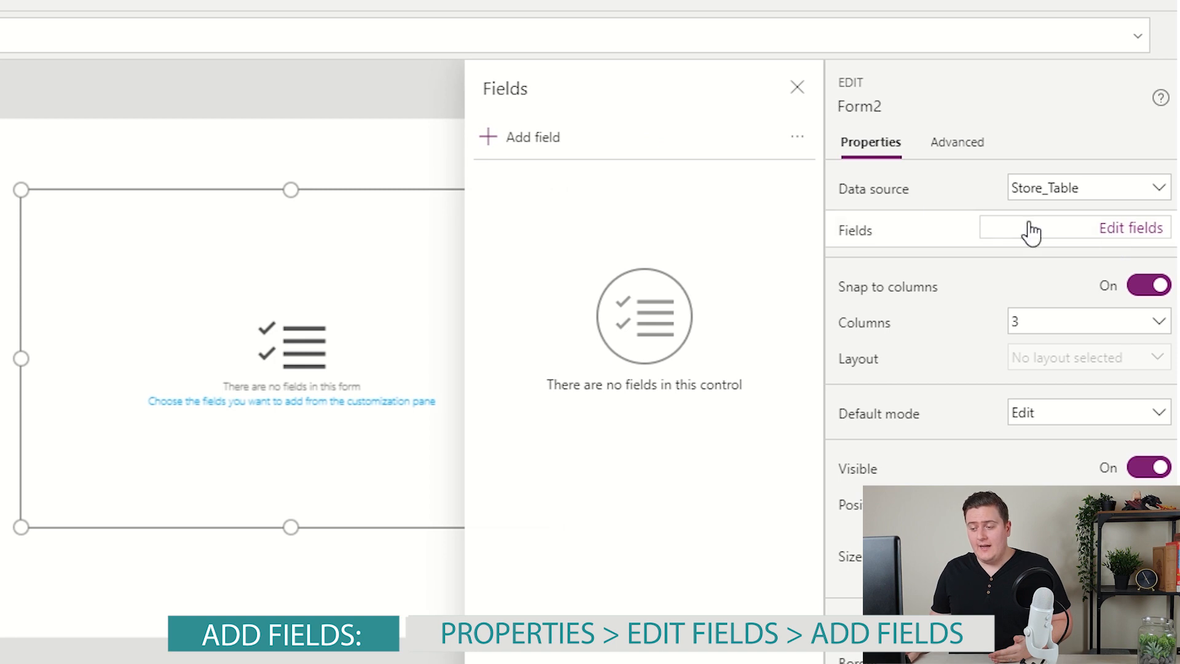
left_click(534, 150)
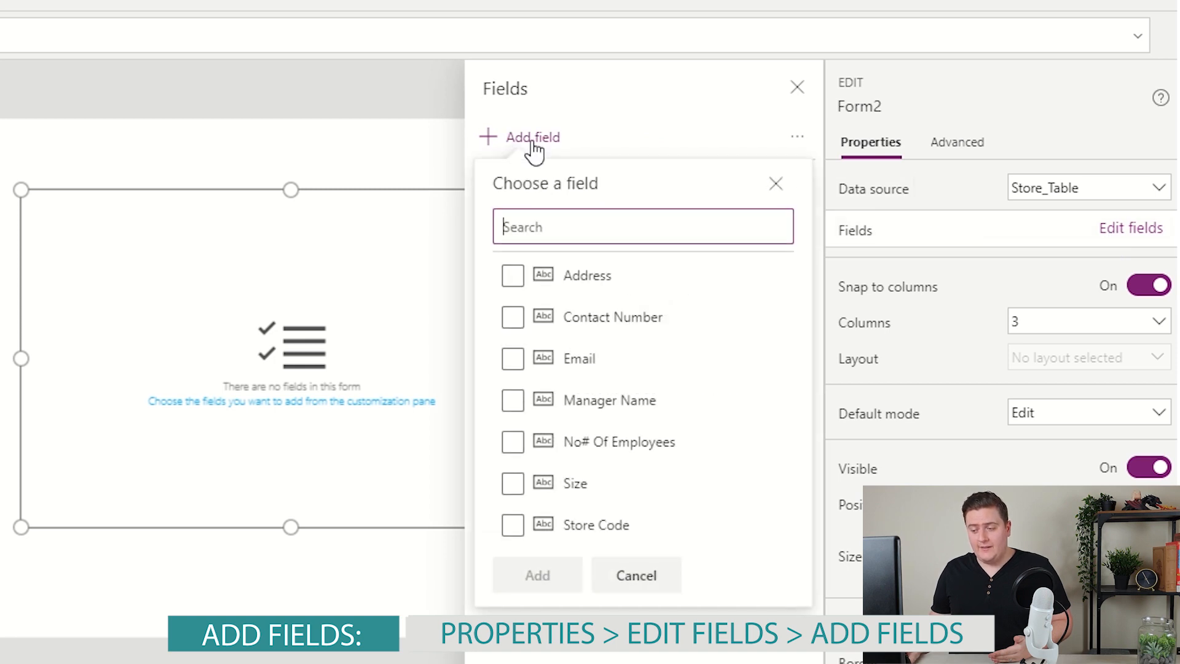
left_click(515, 281)
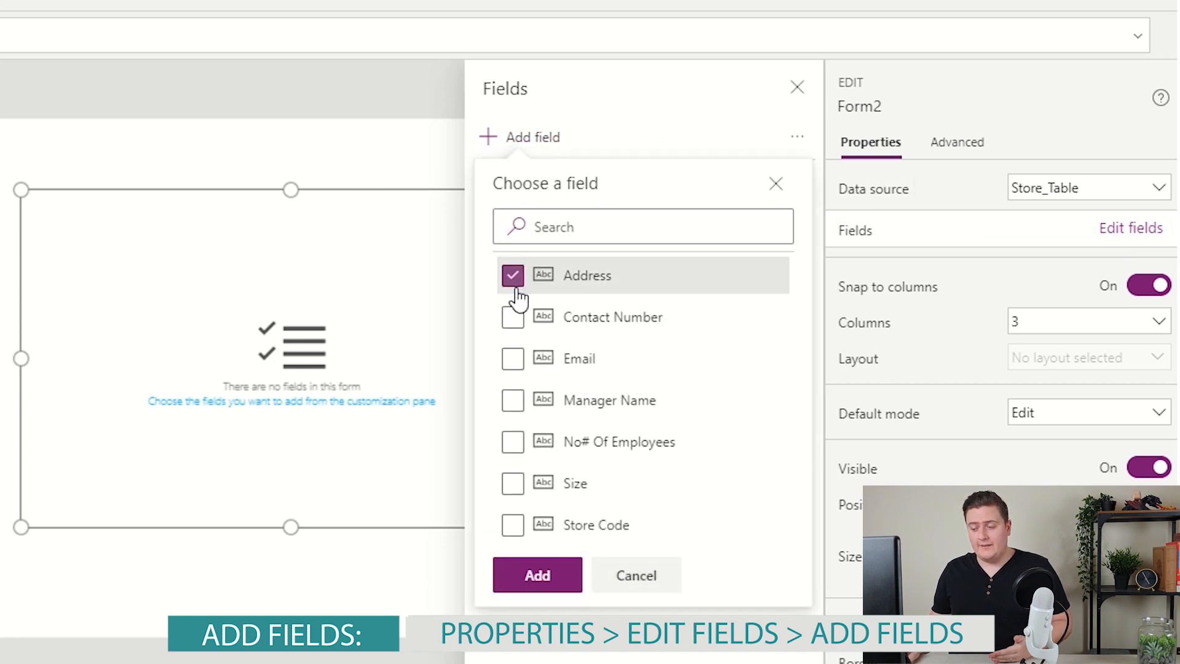
left_click(514, 319)
left_click(514, 361)
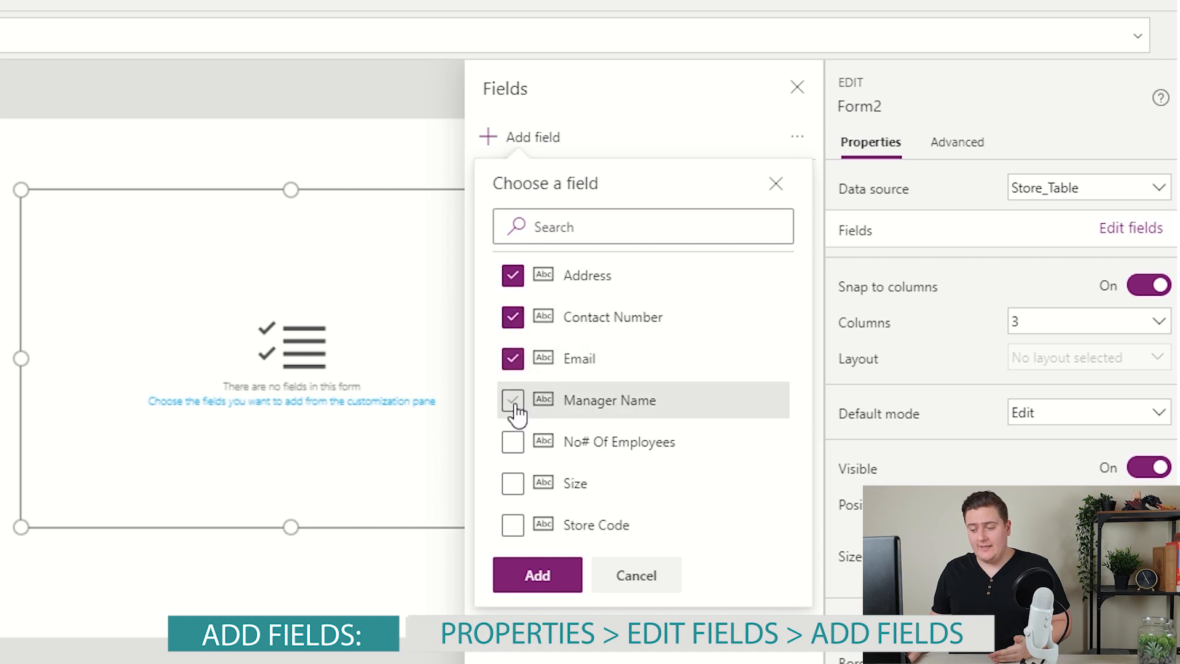
left_click(514, 403)
left_click(514, 444)
left_click(514, 485)
left_click(514, 526)
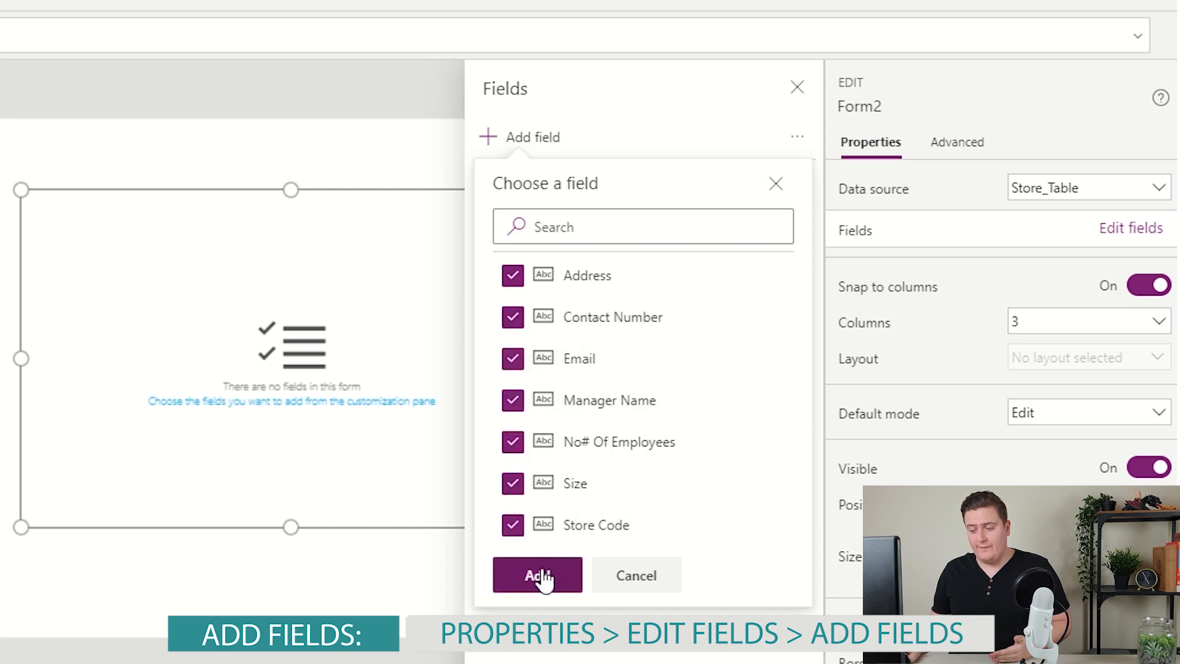
left_click(541, 575)
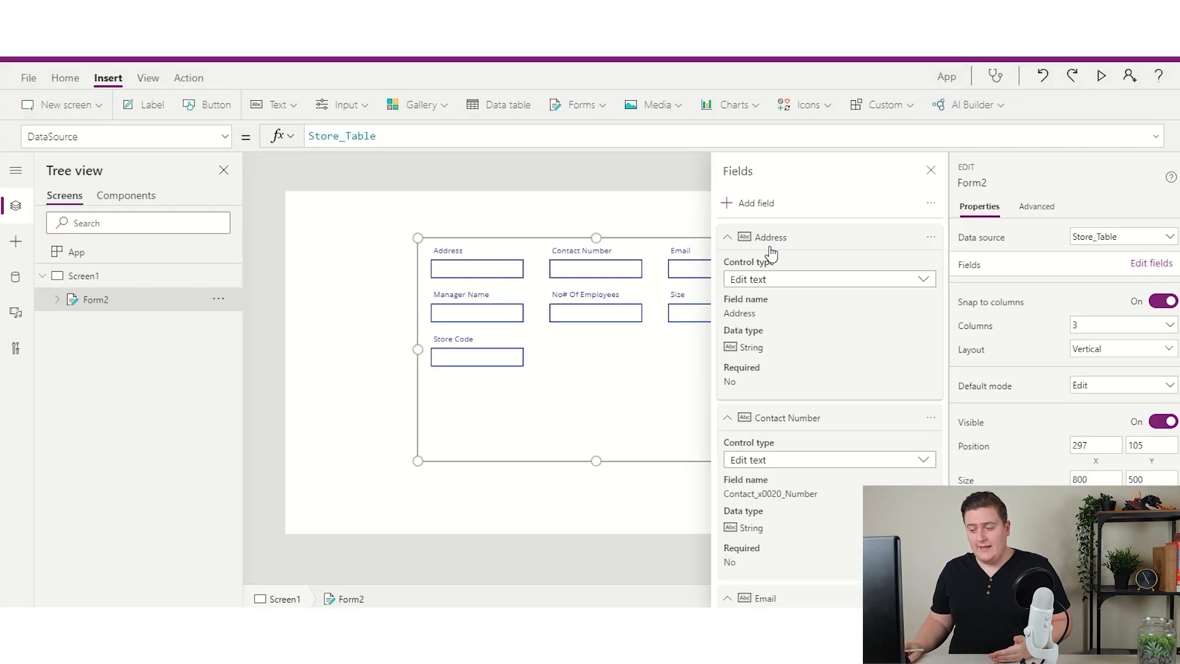
Review the added fields' settings, and expand the form and its Address card to examine the controls inside.
scroll(921, 314, "down", 12)
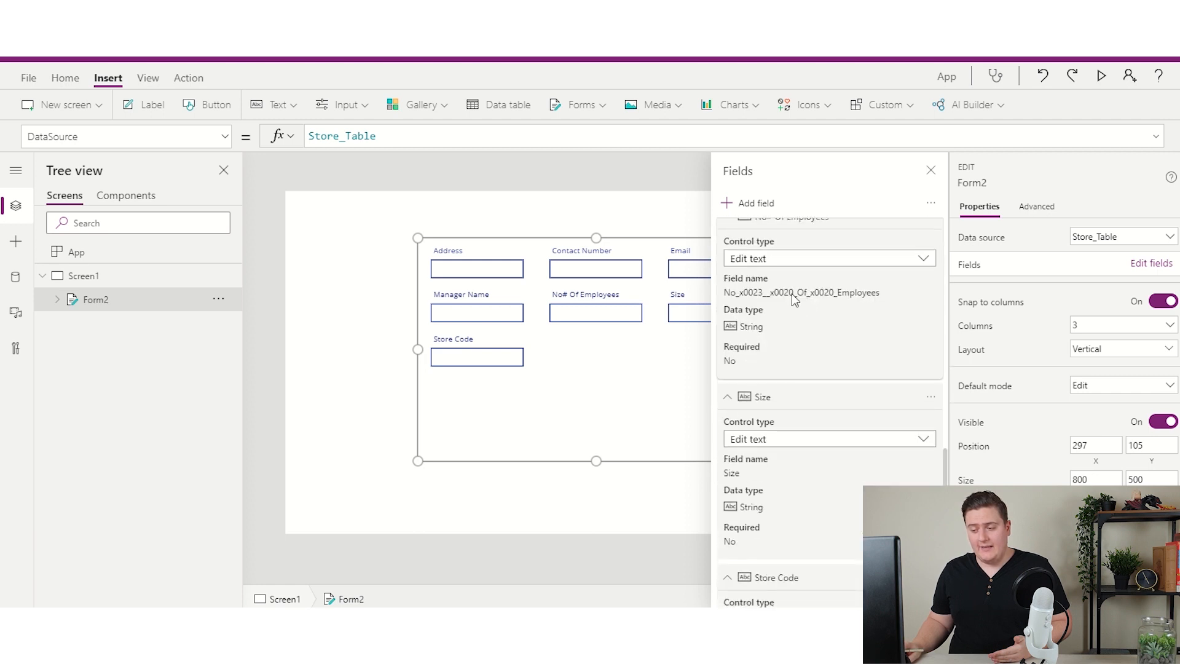
left_click(932, 176)
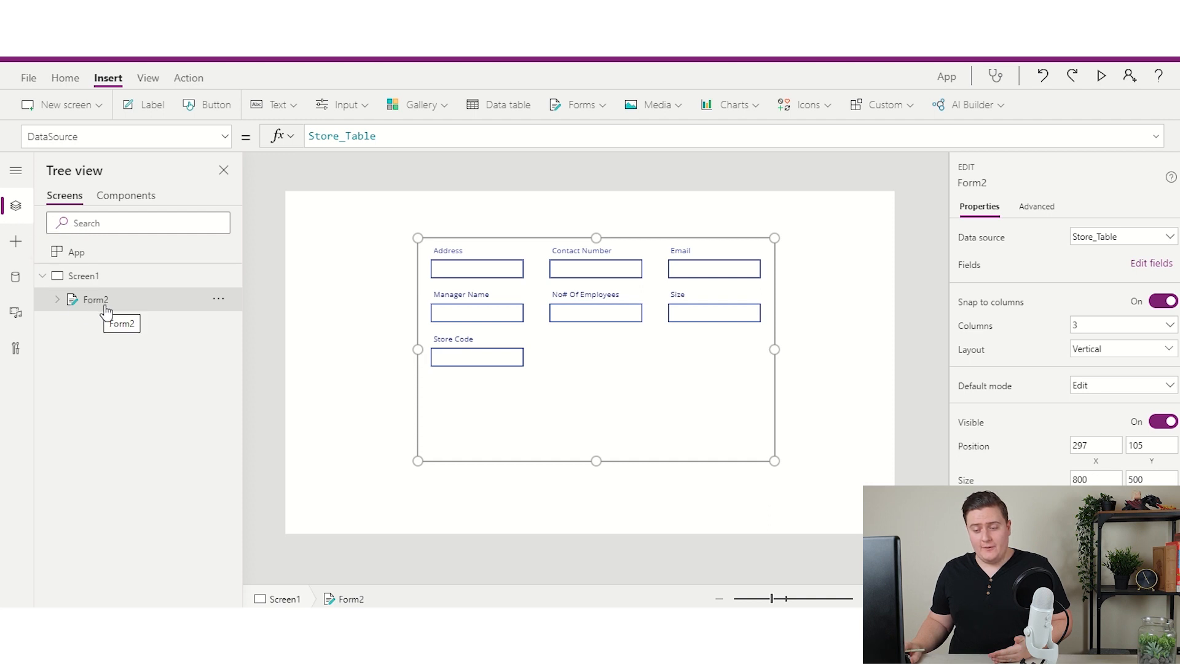
left_click(58, 300)
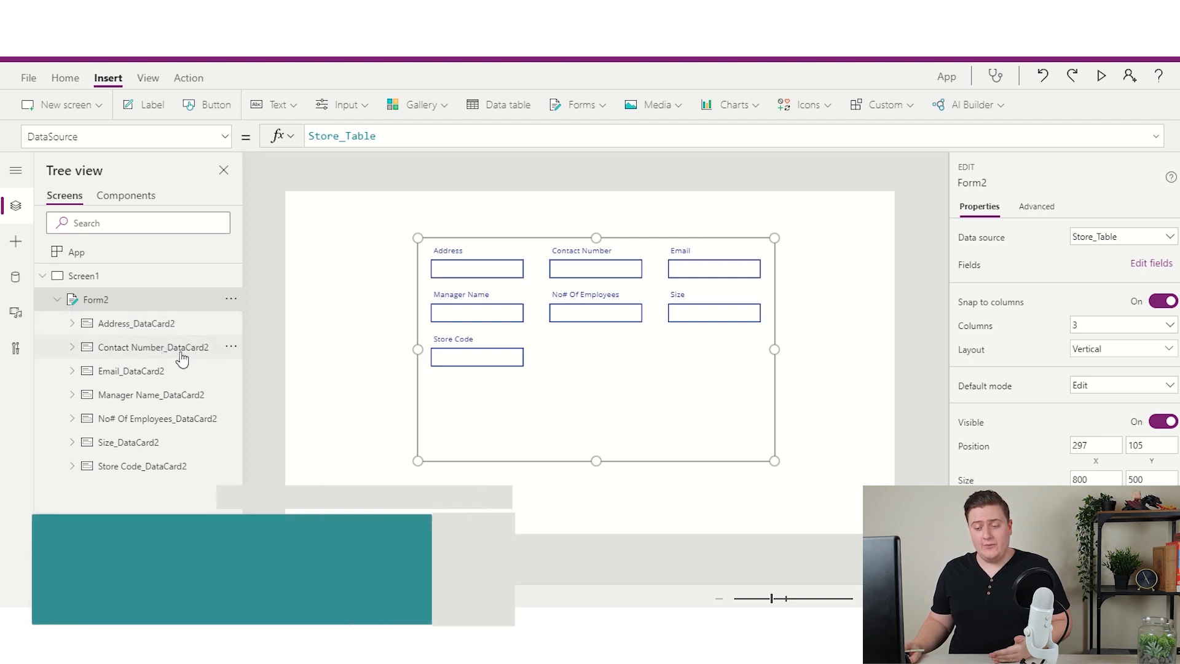
left_click(74, 326)
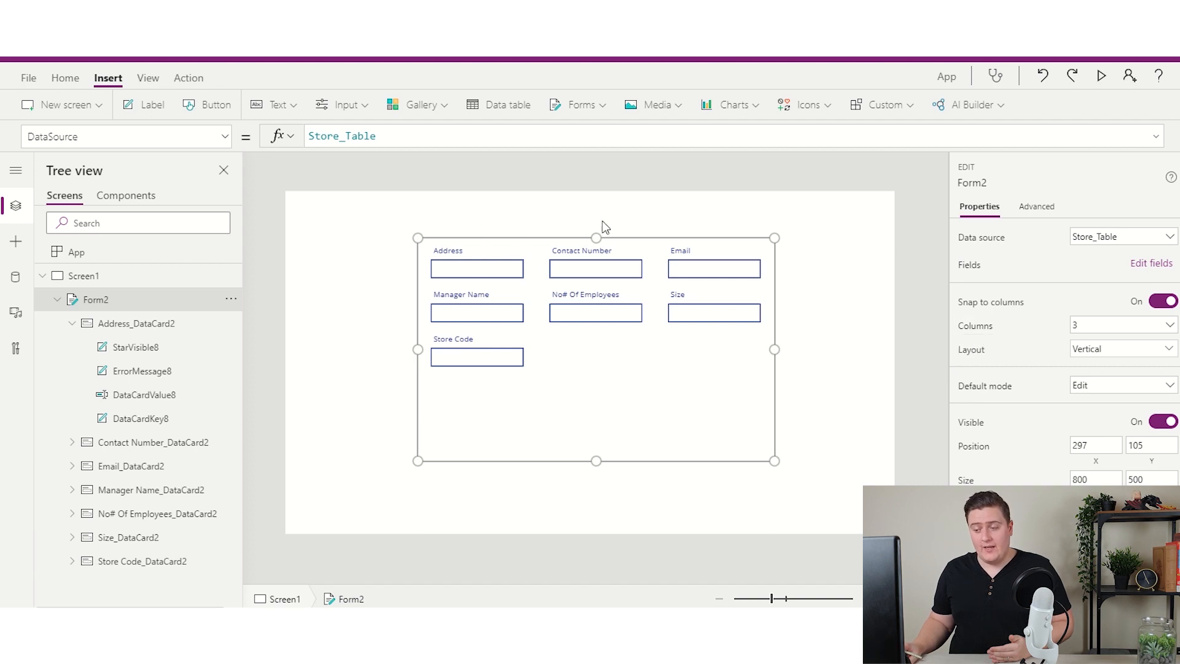
Widen the form to about 1023 and arrange its fields in 2 columns.
left_click_drag(776, 351, 875, 349)
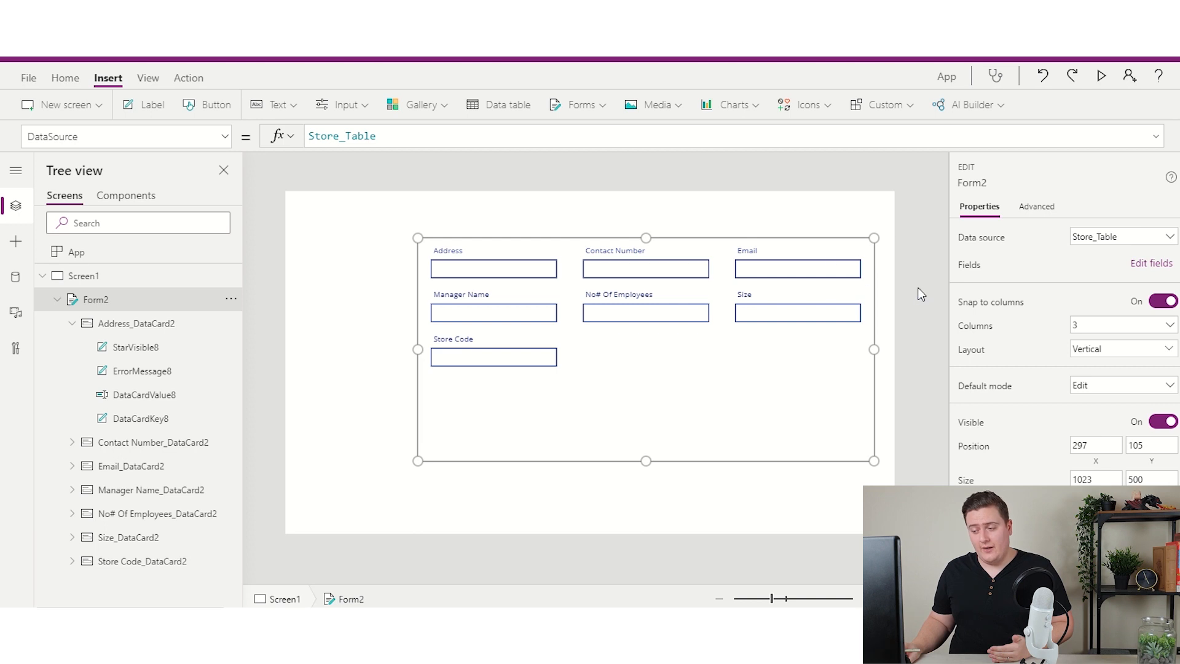
left_click(1140, 332)
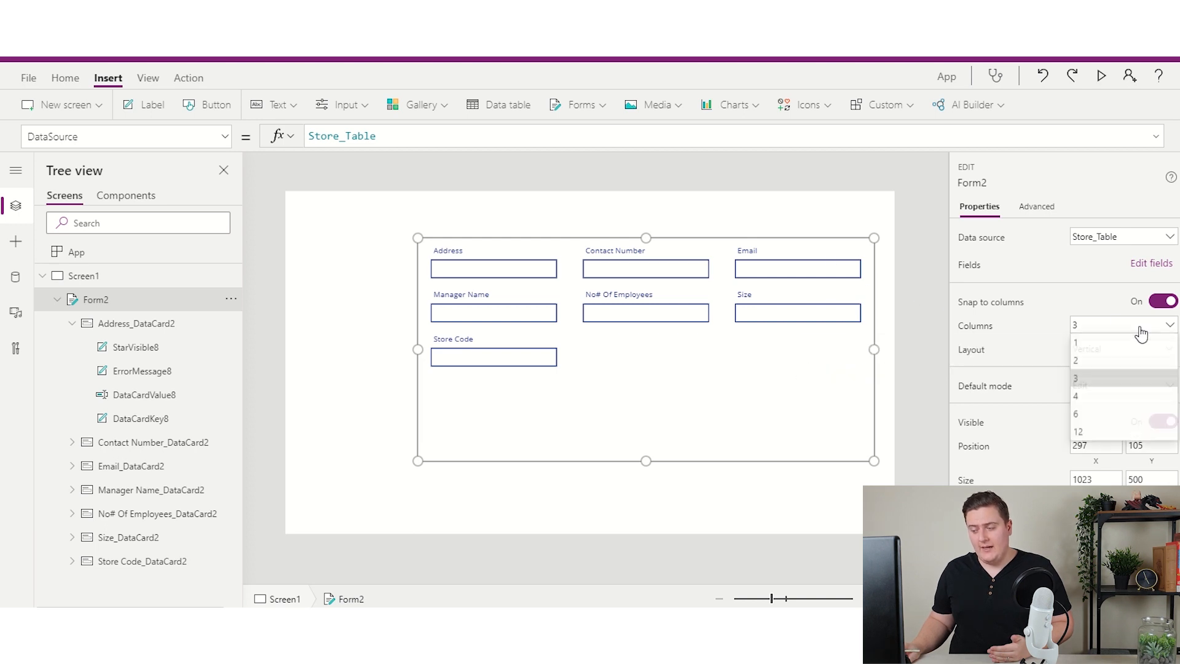
left_click(1115, 364)
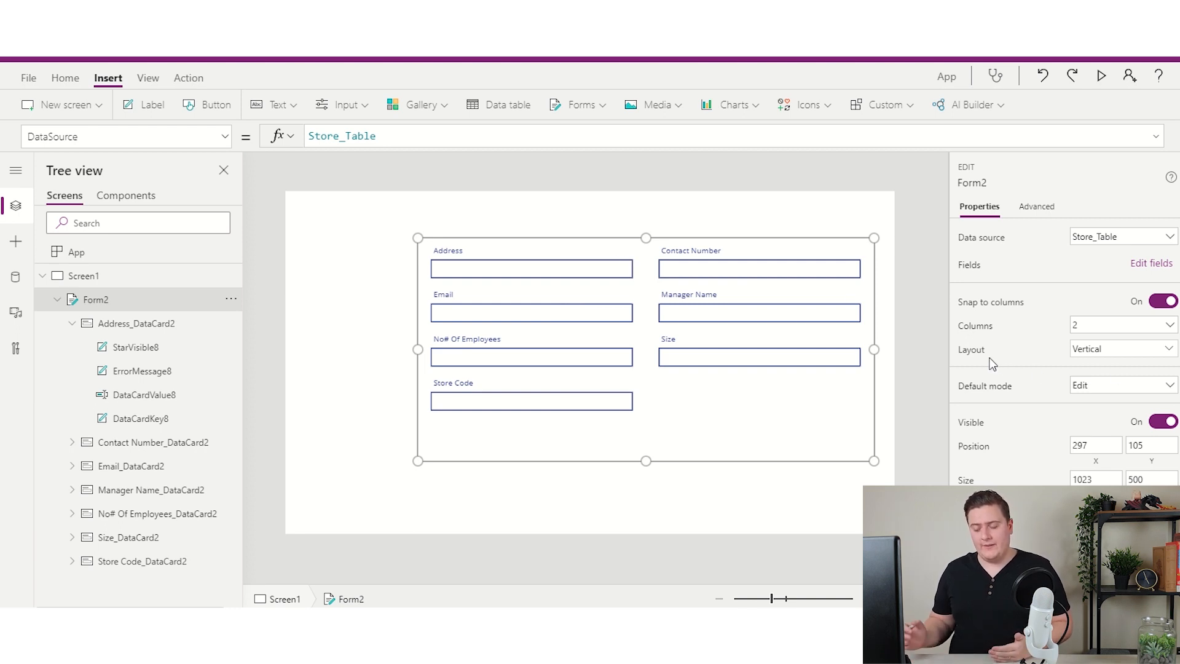
Widen the Address card so that it spans both columns of the form.
left_click(510, 292)
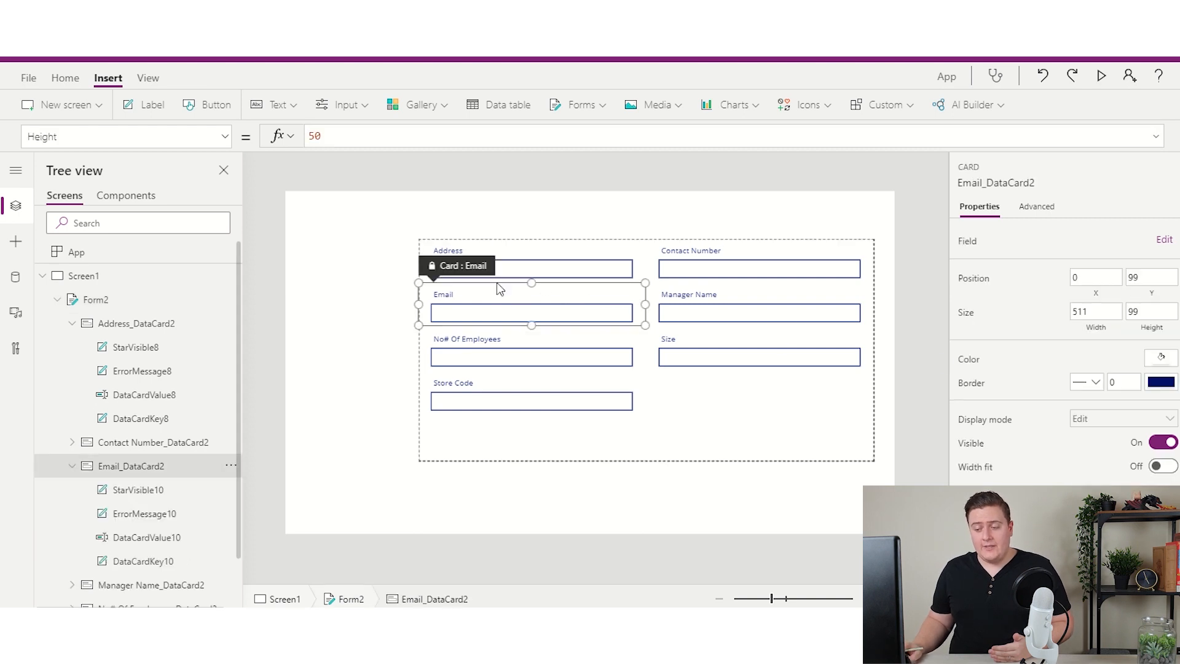
left_click(531, 257)
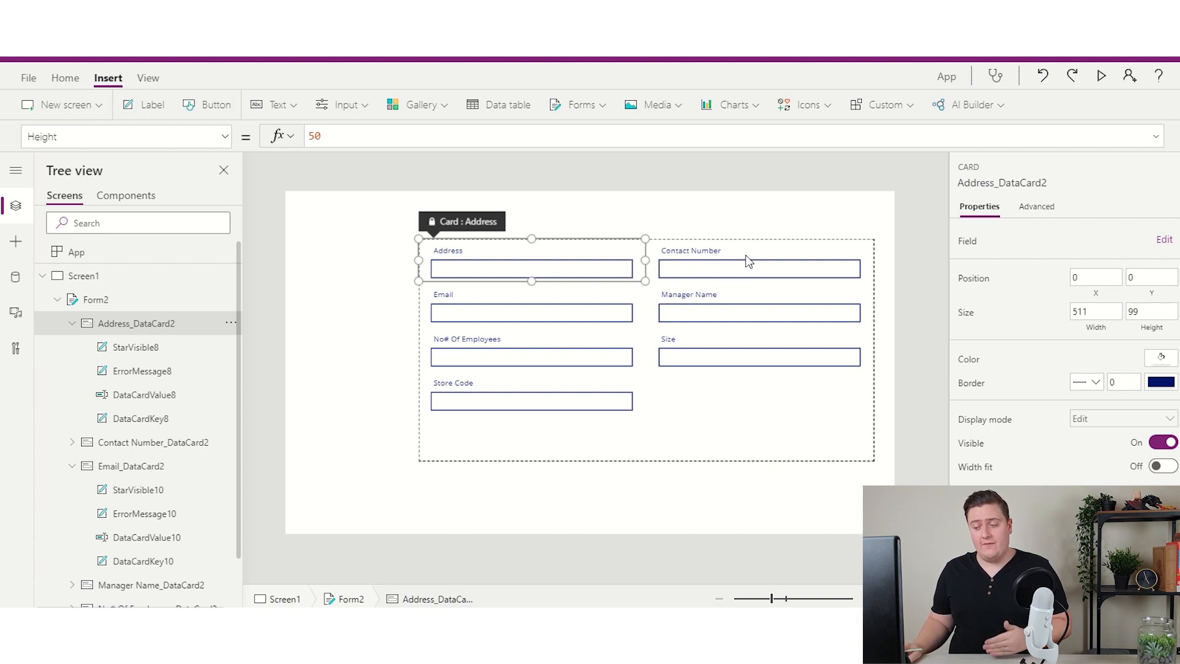
left_click_drag(749, 261, 822, 266)
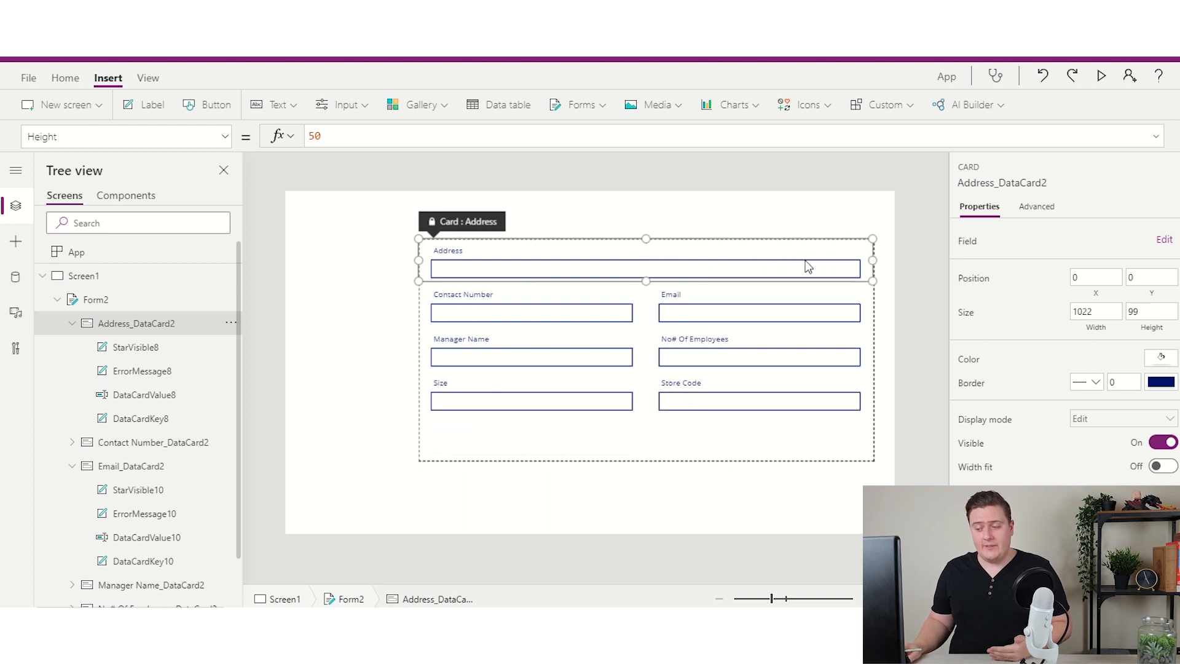
Turn off the form's Snap to columns and narrow the Address card to roughly four fifths of the form's width.
left_click(831, 431)
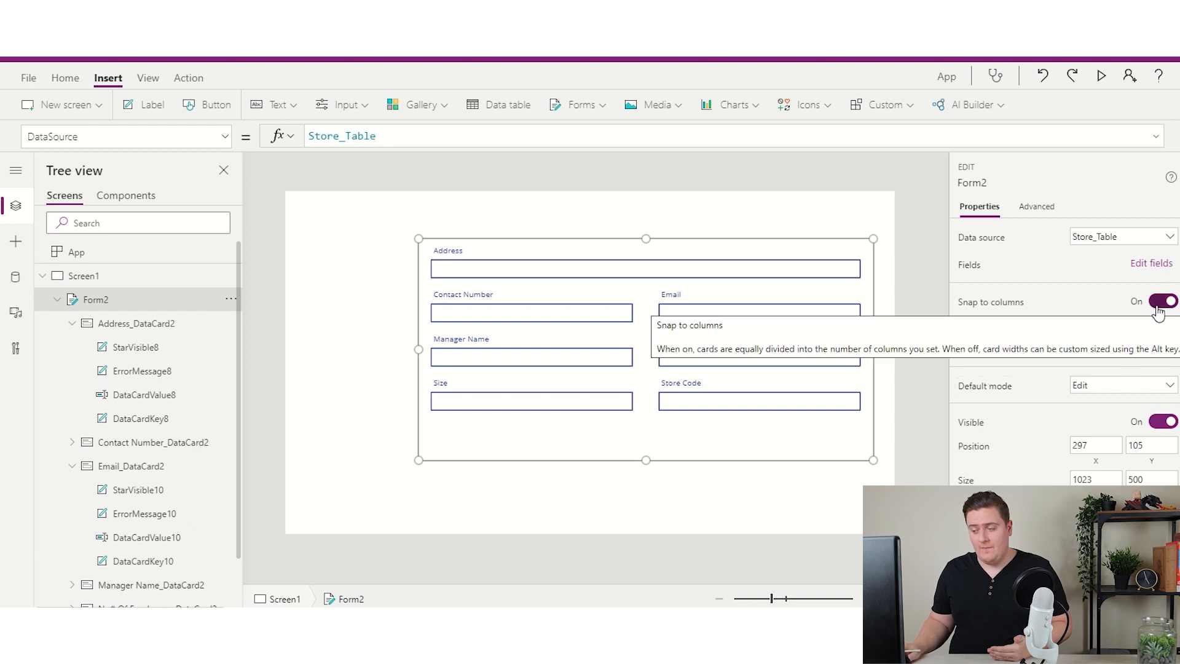
left_click(1159, 304)
left_click(835, 252)
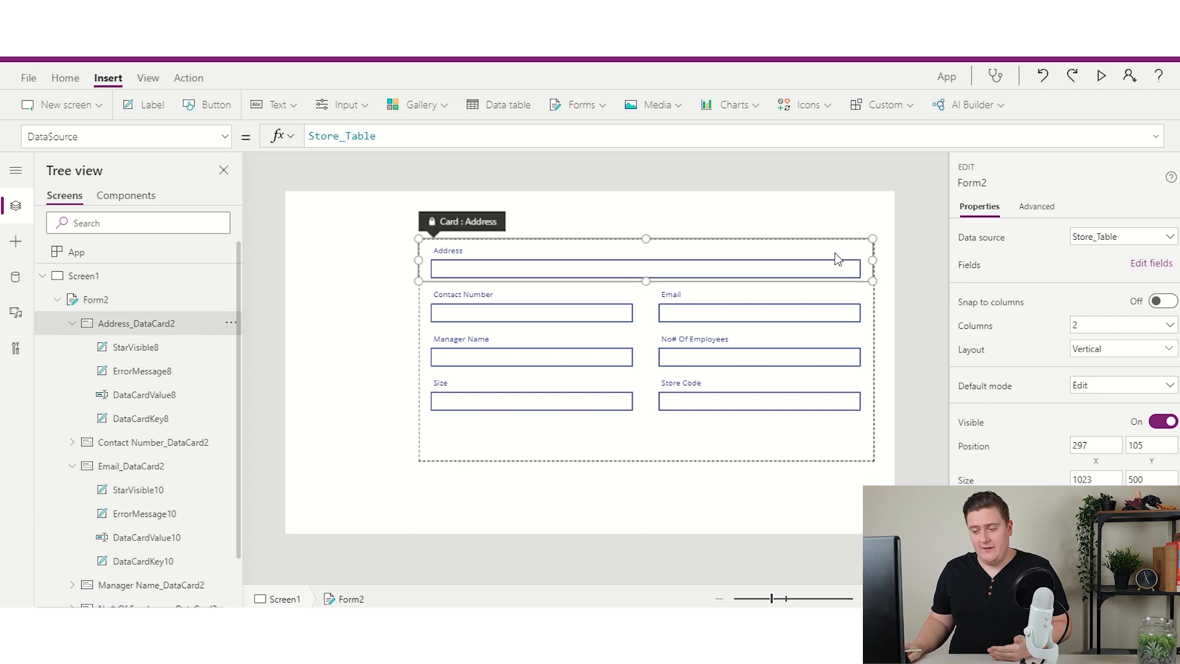
left_click_drag(873, 260, 784, 274)
left_click(785, 275)
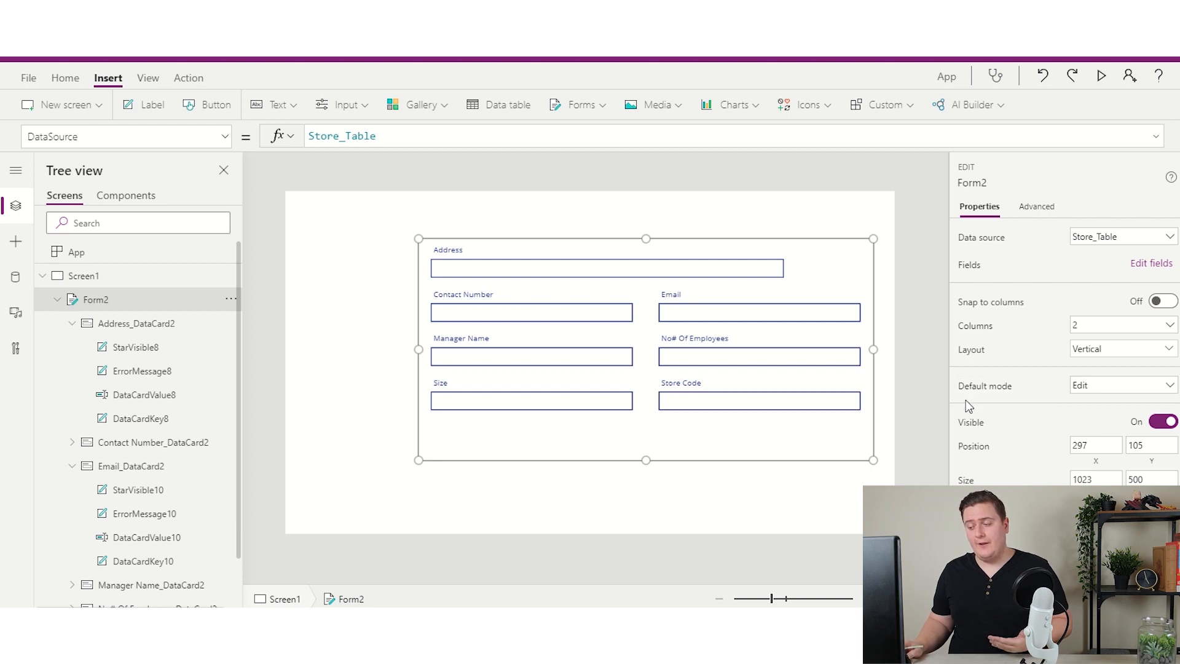
Set the form's default mode to View and show the formula of its Item property.
left_click(1133, 387)
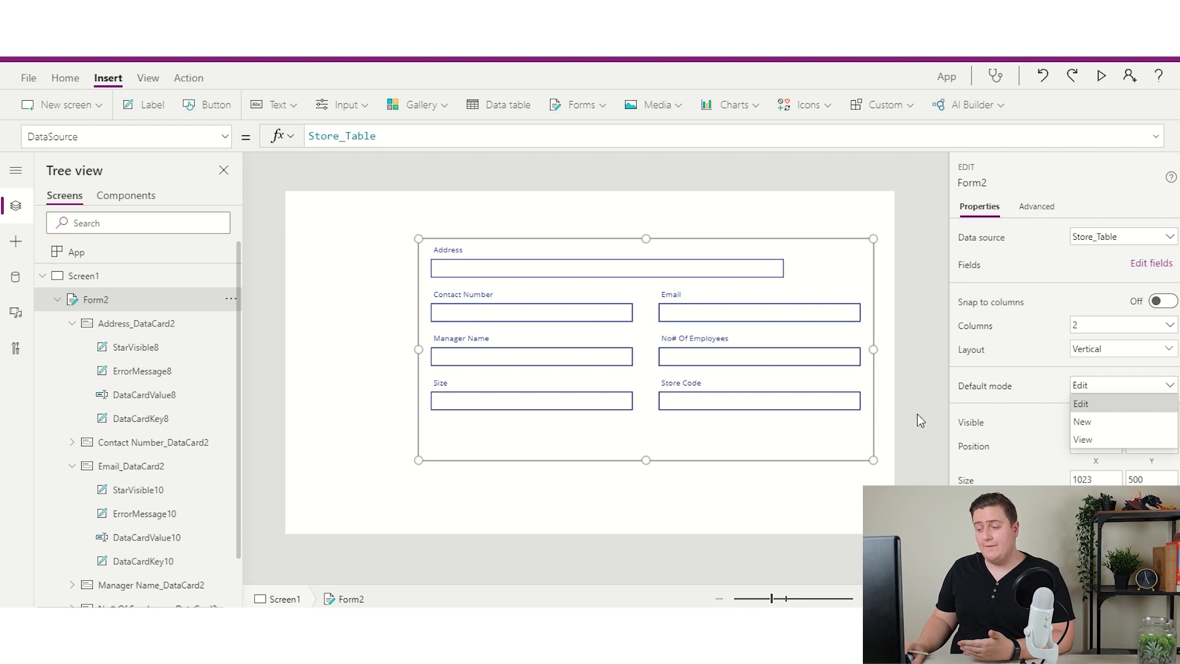
left_click(1098, 440)
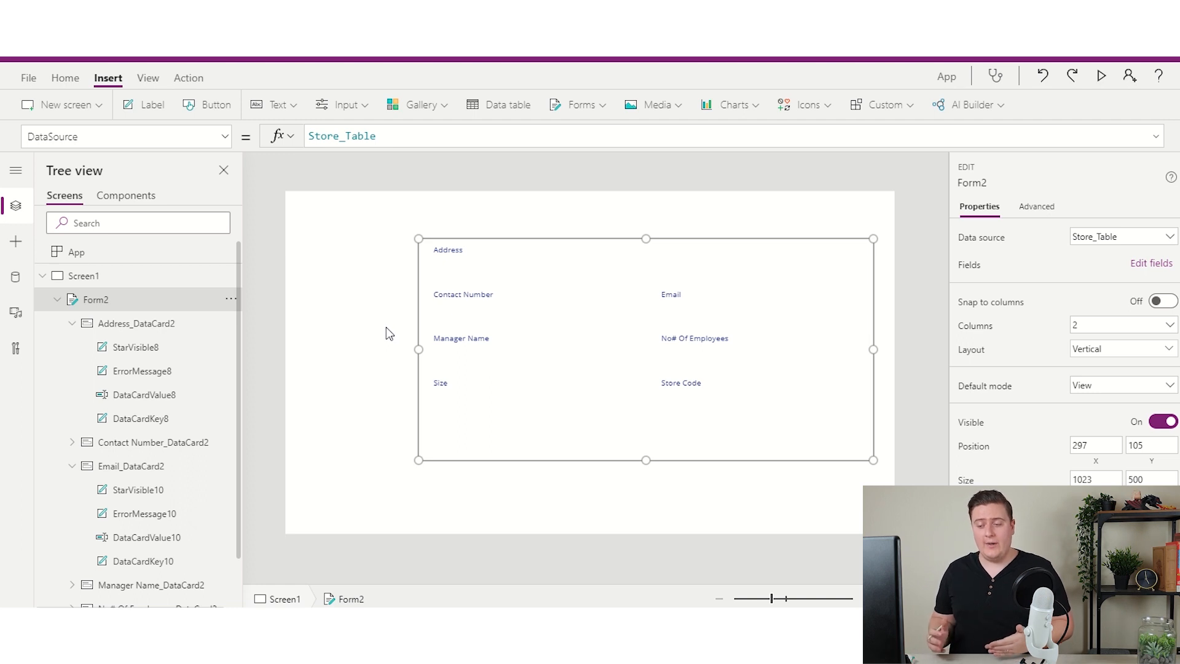
left_click(226, 138)
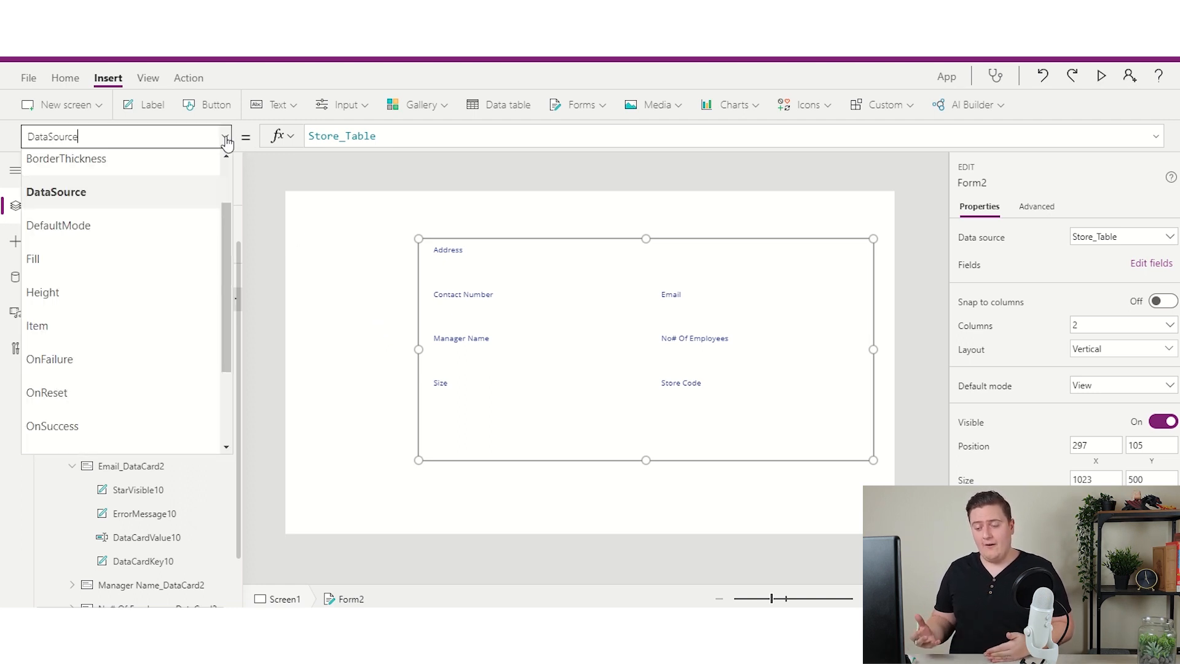
left_click(49, 332)
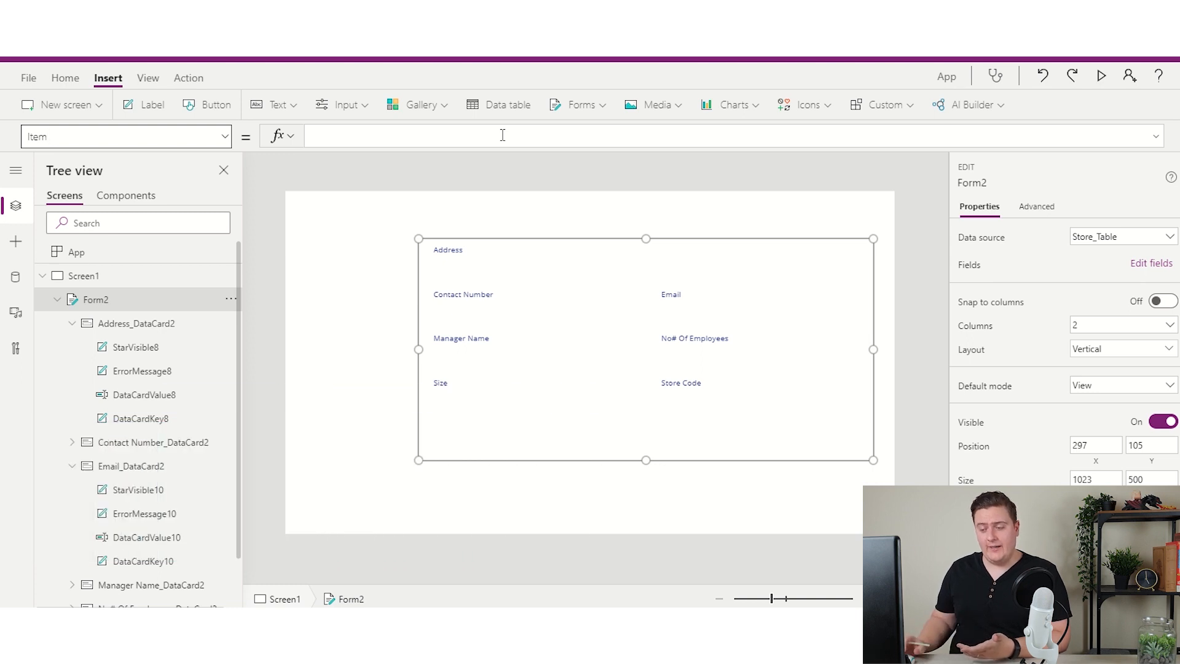
Insert a vertical gallery on Screen1 and connect it to the Store_Table data source.
left_click(356, 246)
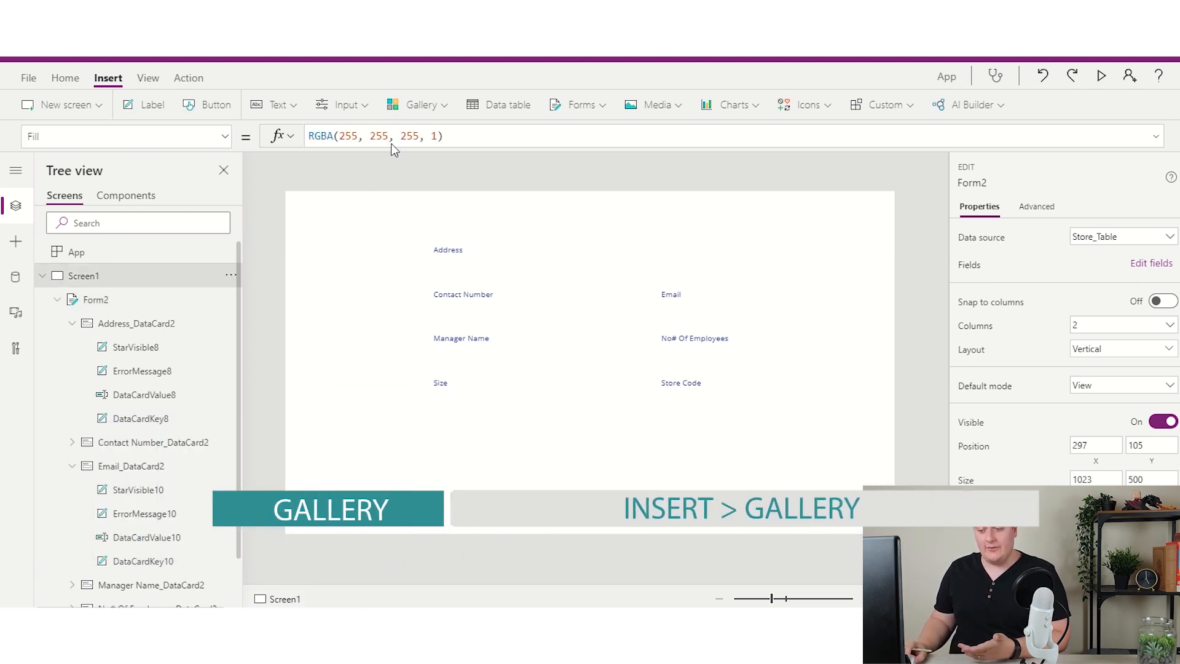
left_click(422, 105)
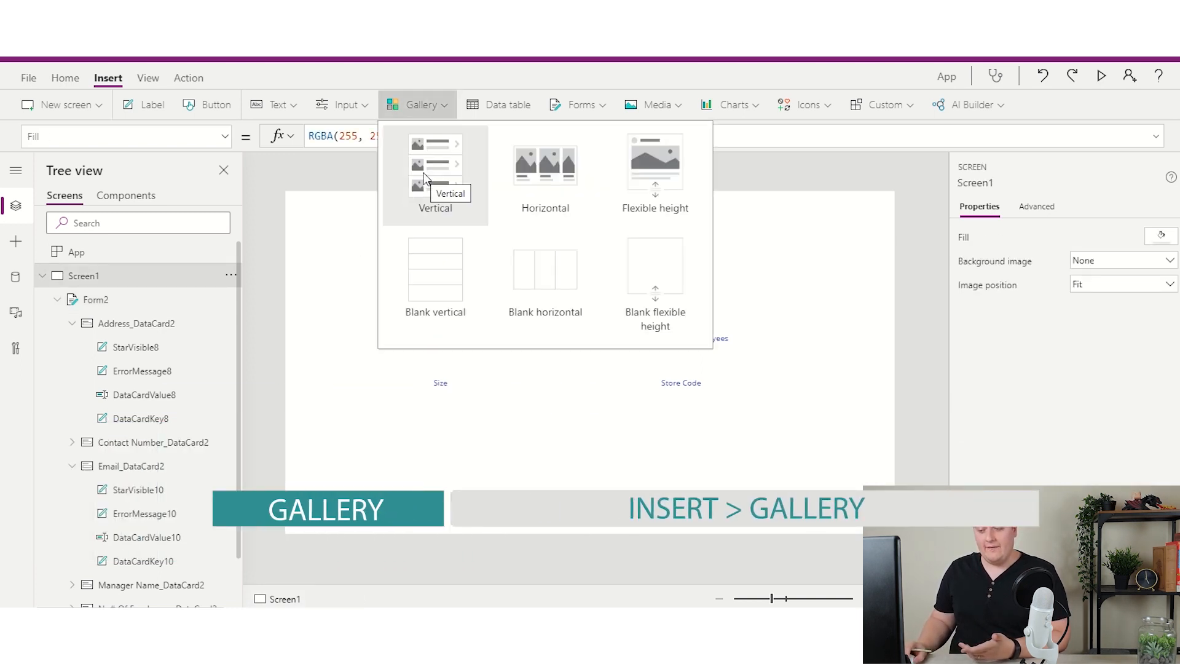
left_click(424, 179)
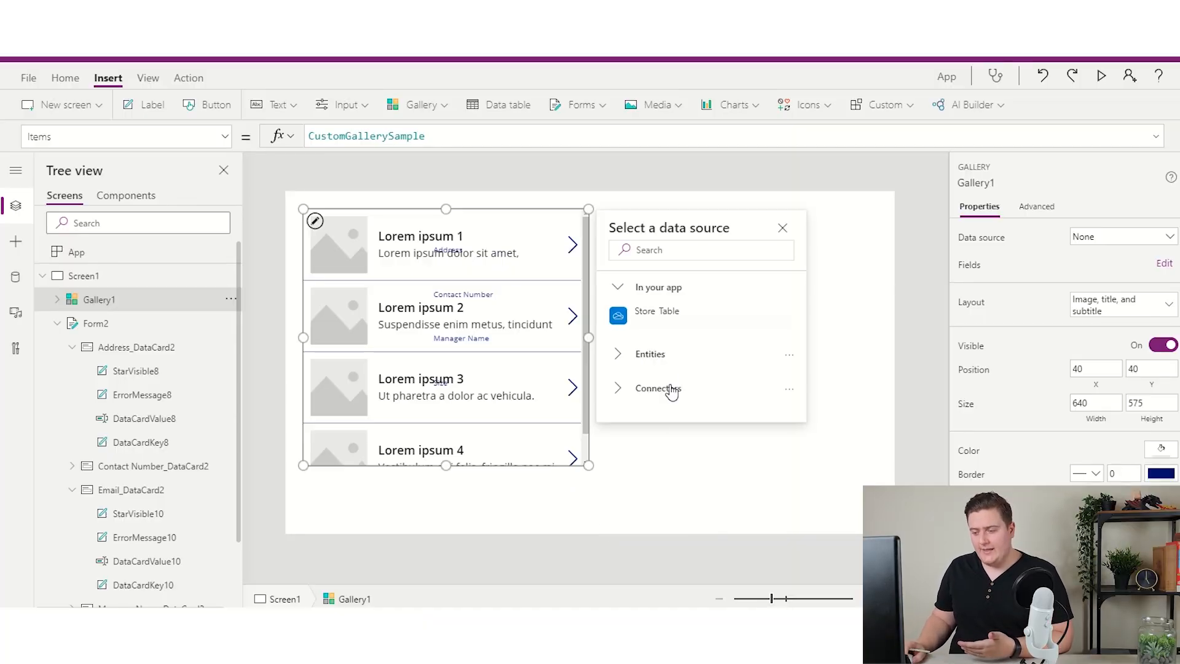
left_click(662, 326)
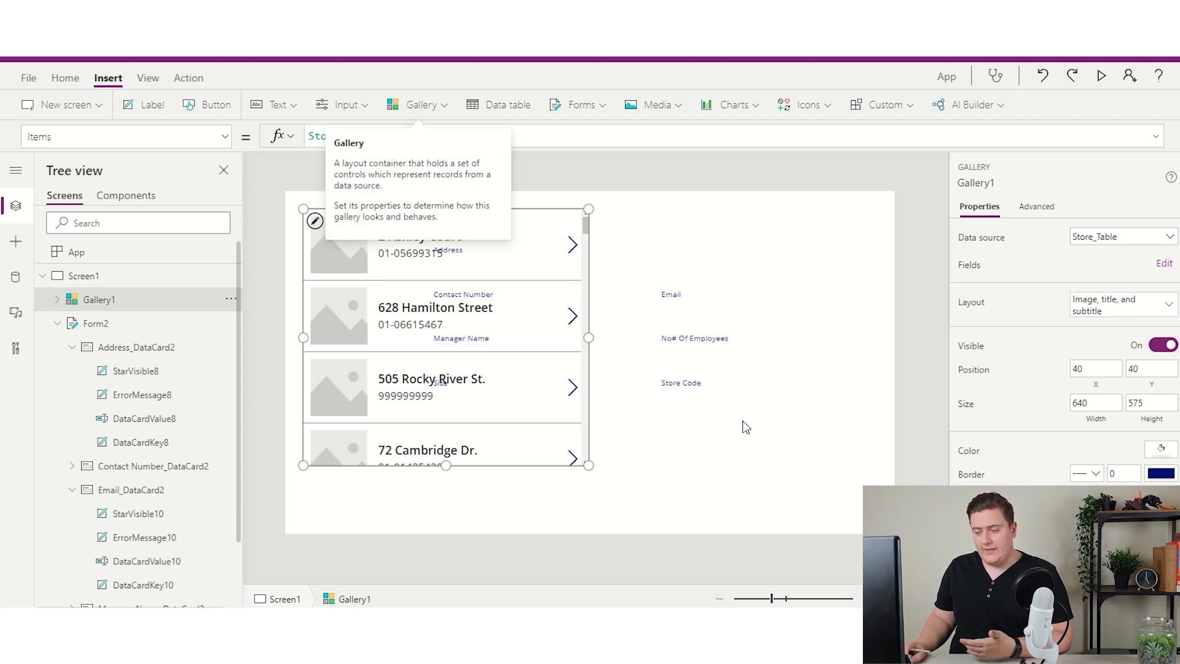
Resize the form to sit beside the gallery, starting at about X 707 and extending to the screen's far edge.
left_click(760, 414)
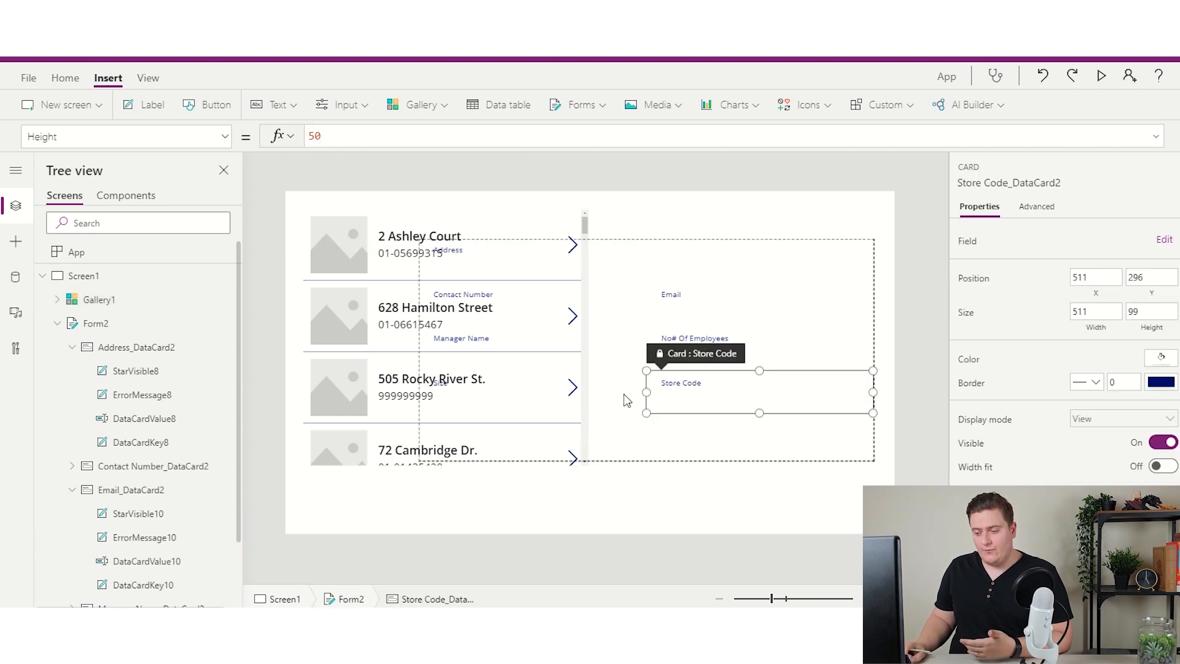
left_click(855, 246)
left_click_drag(419, 349, 603, 351)
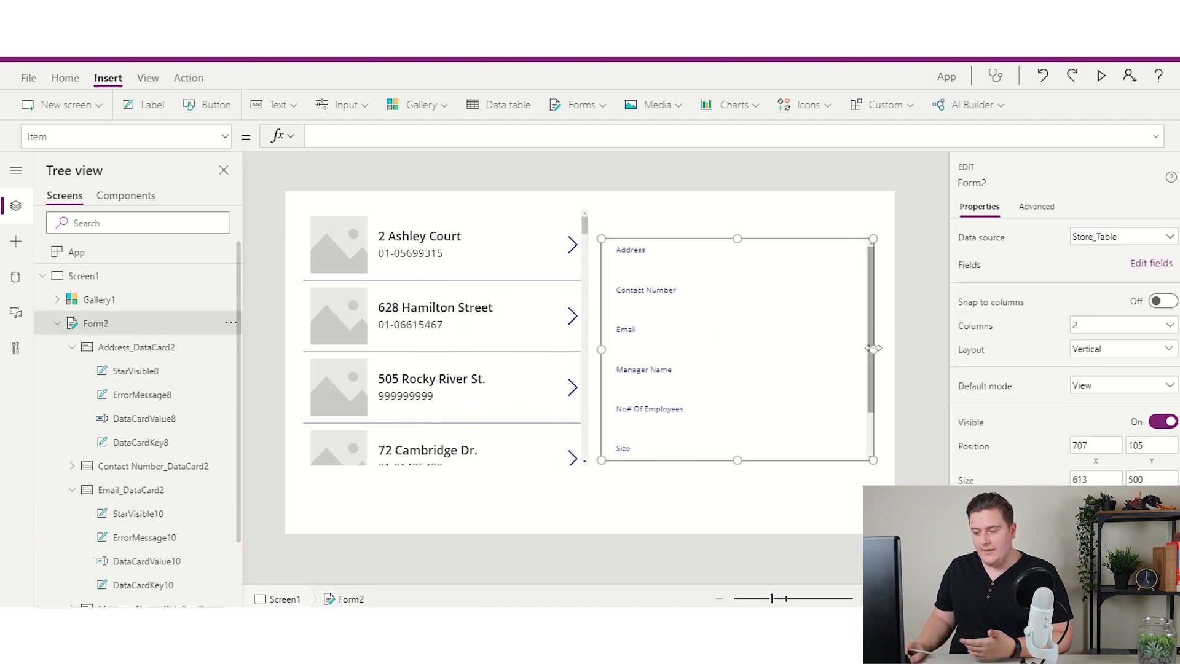
left_click_drag(873, 349, 893, 350)
left_click(626, 517)
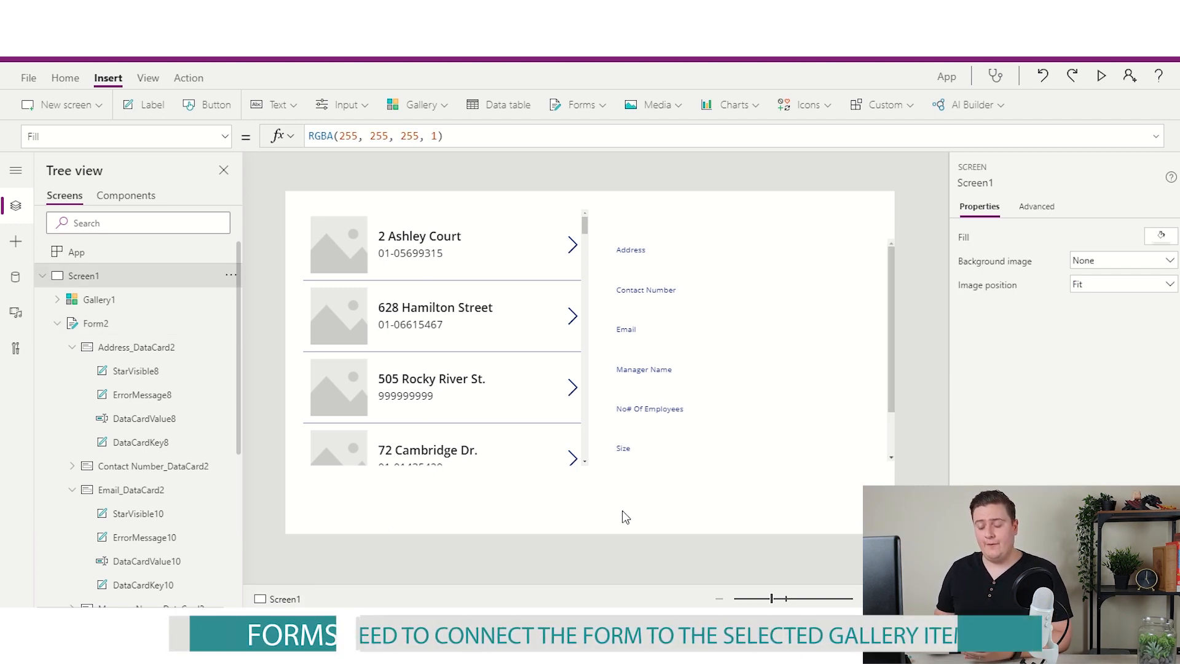
Set the form's Item property to Gallery1.Selected.
left_click(112, 325)
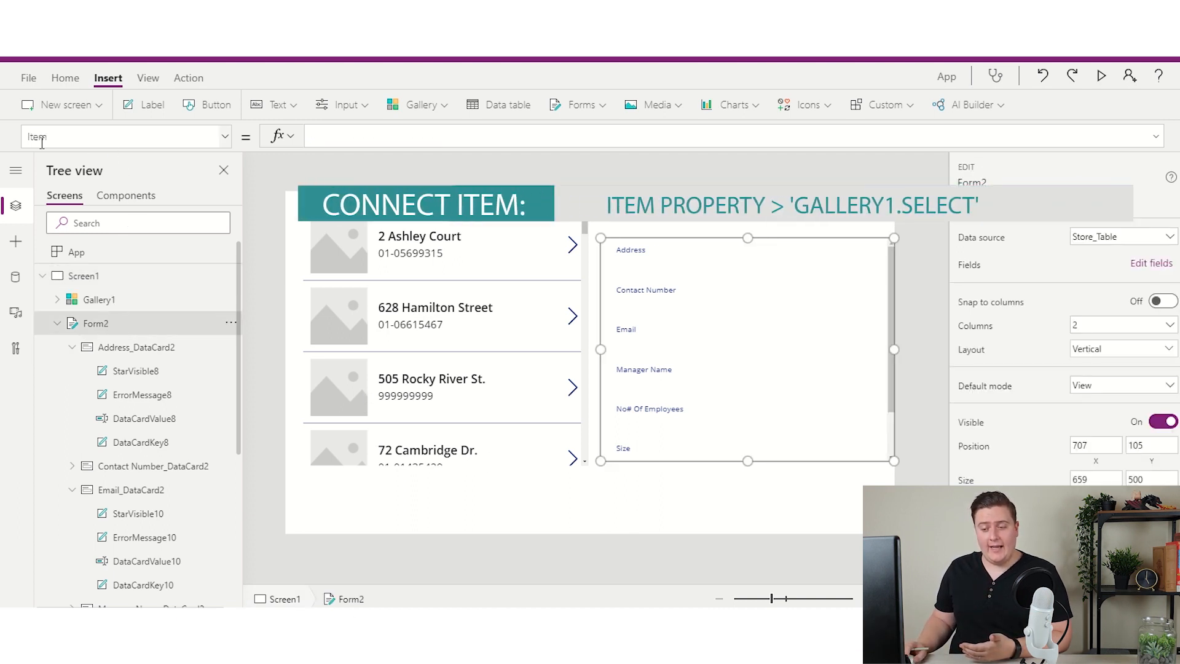
left_click(387, 134)
type("gallery1")
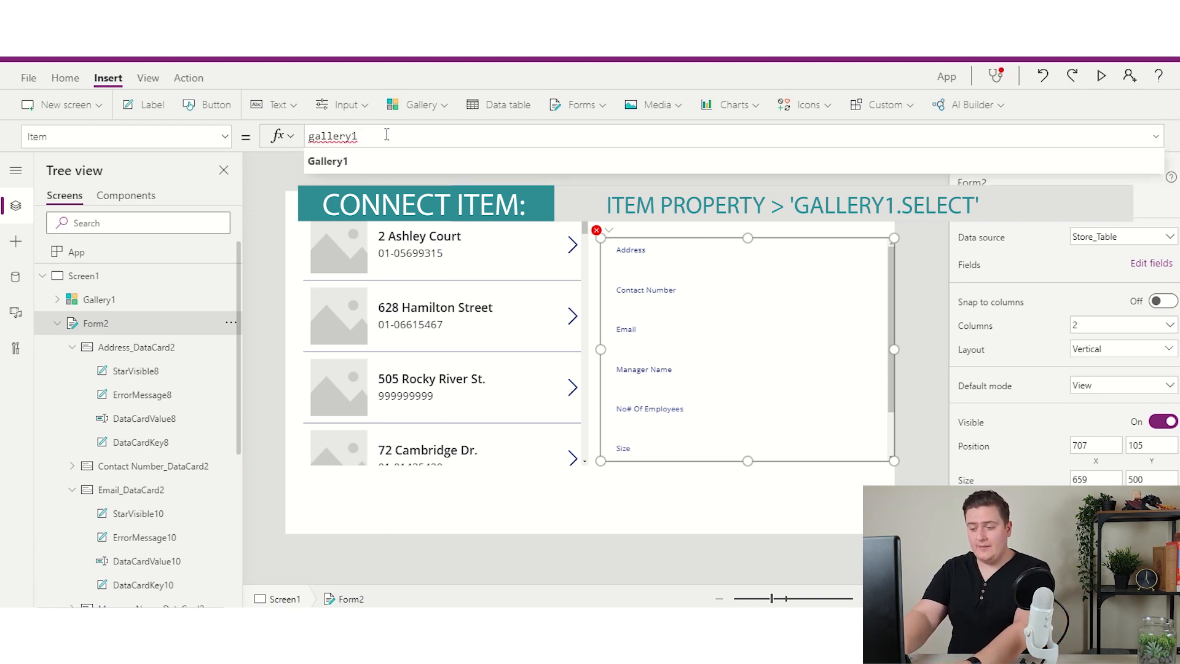
type(".sele")
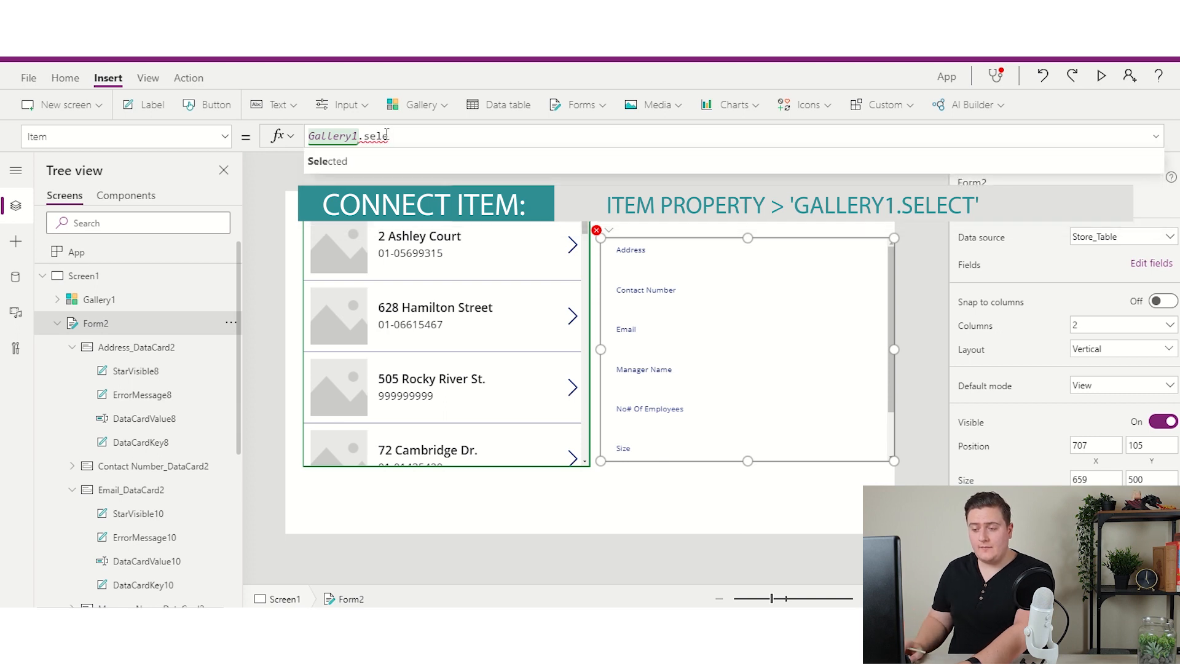
left_click(363, 164)
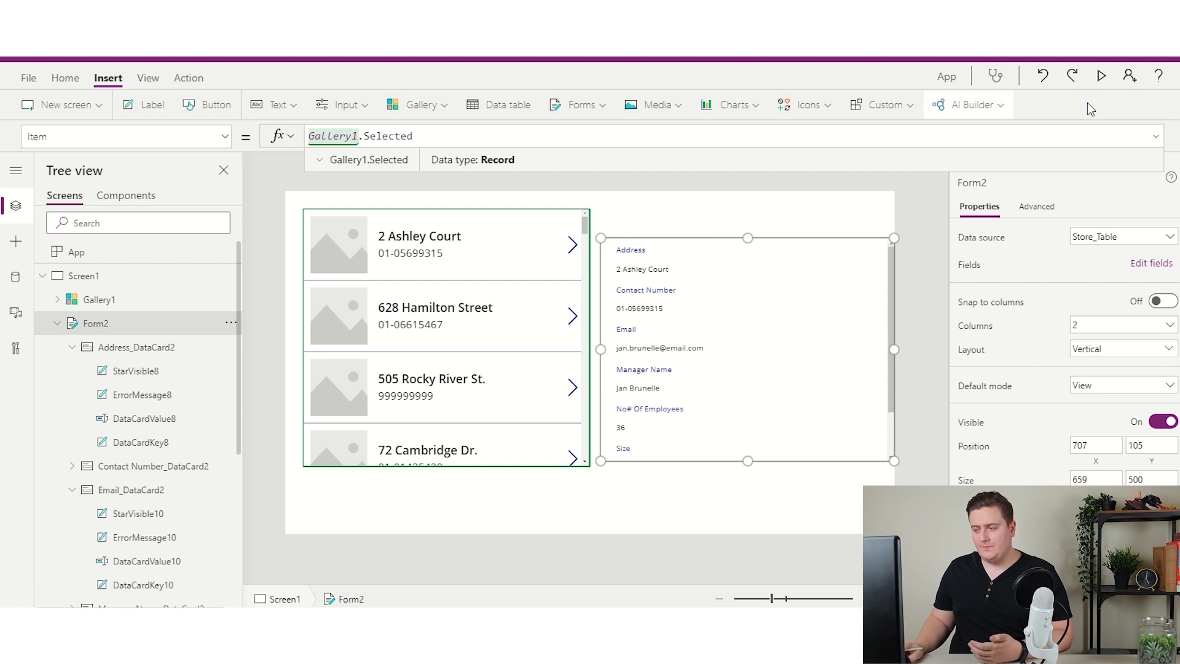
Preview the app, select two different store records in the gallery to check their details in the form, and return to the editor.
left_click(1104, 76)
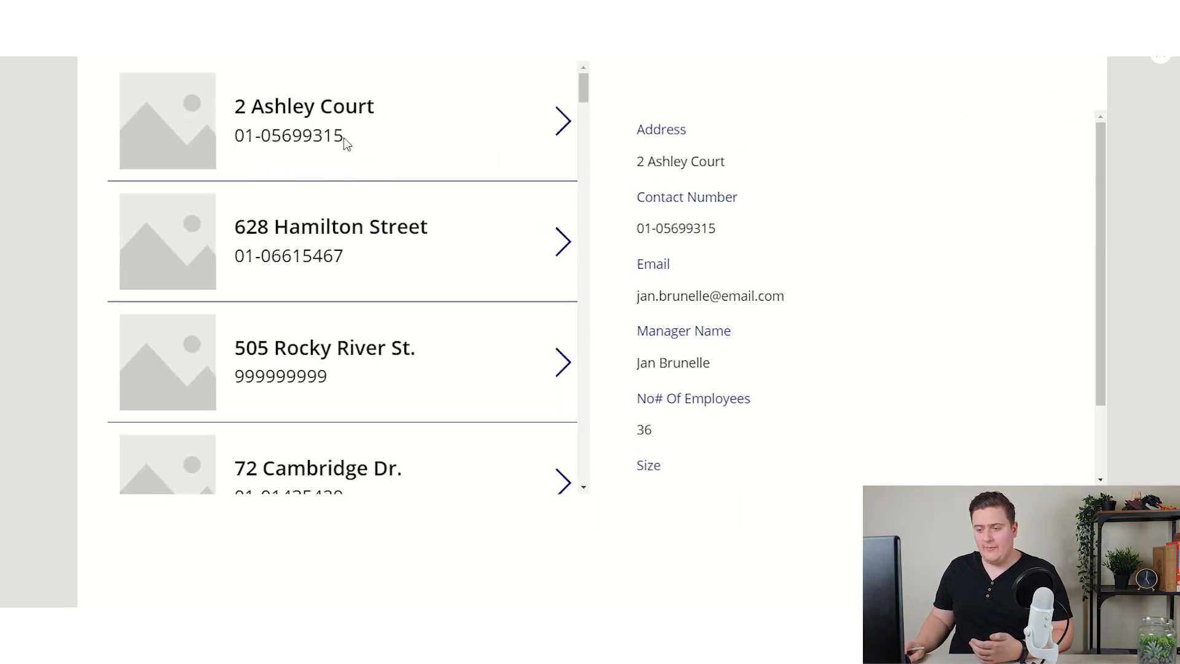
scroll(289, 177, "down", 15)
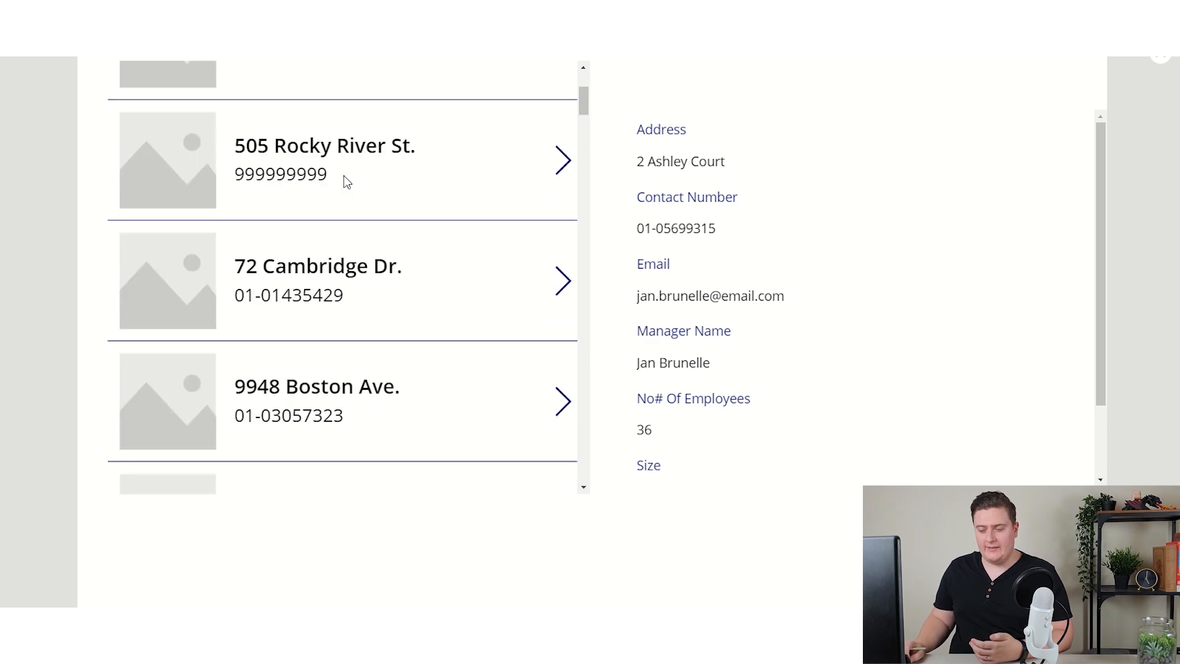
scroll(331, 184, "down", 15)
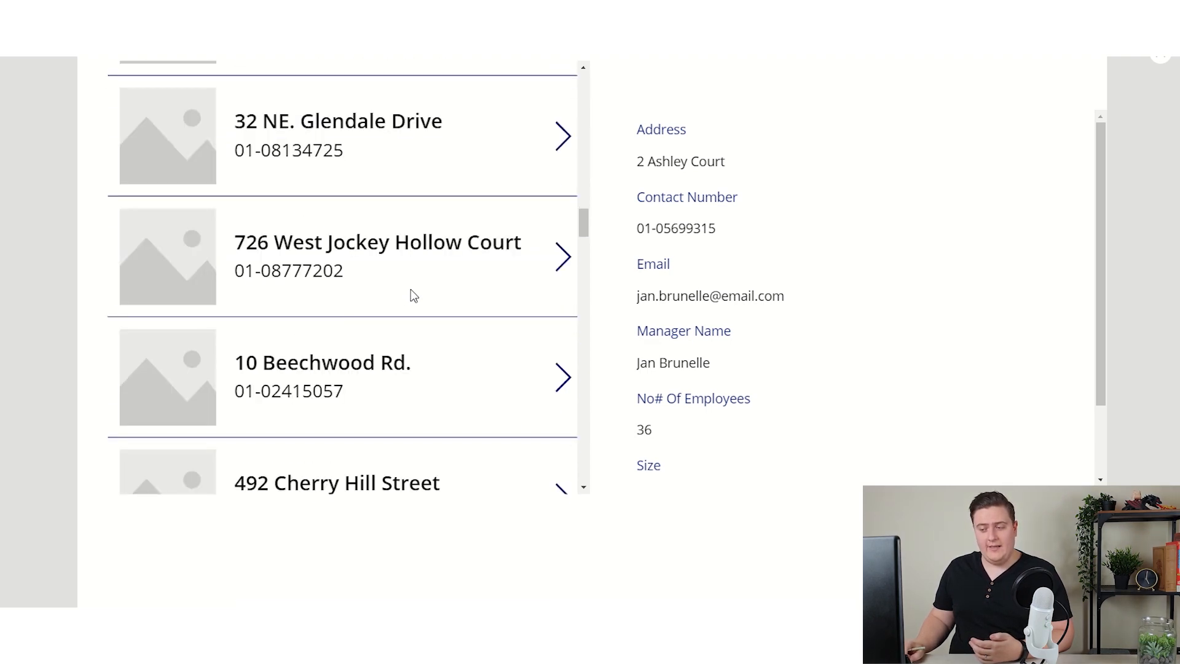
left_click(411, 290)
scroll(781, 289, "down", 3)
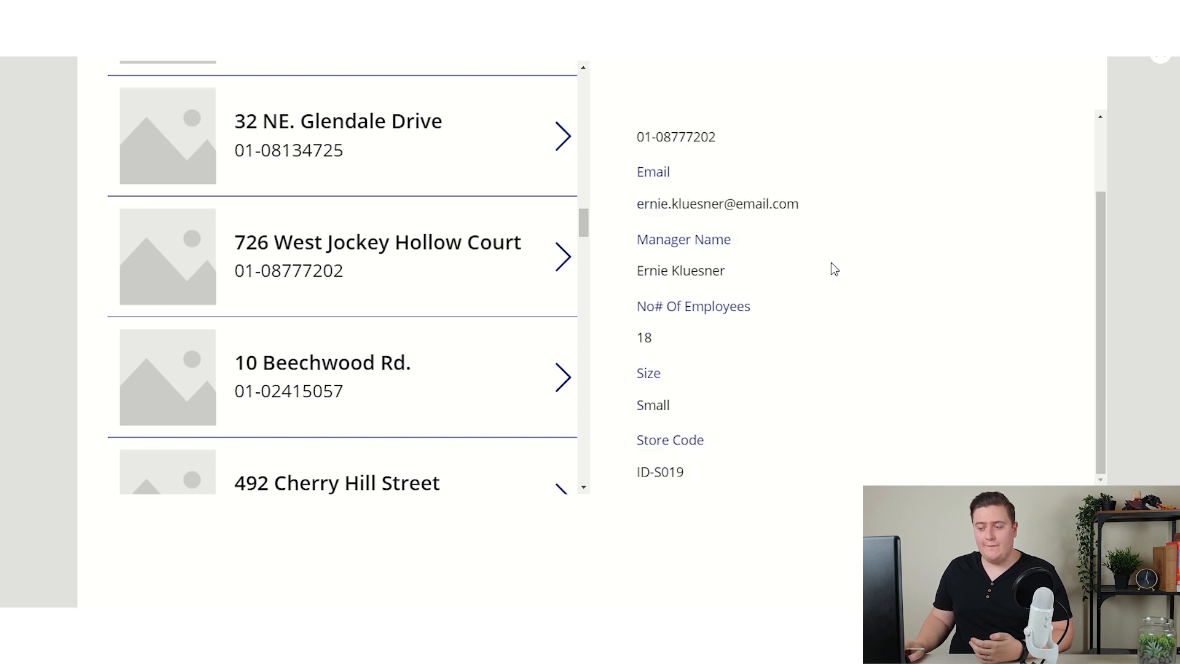
left_click(475, 363)
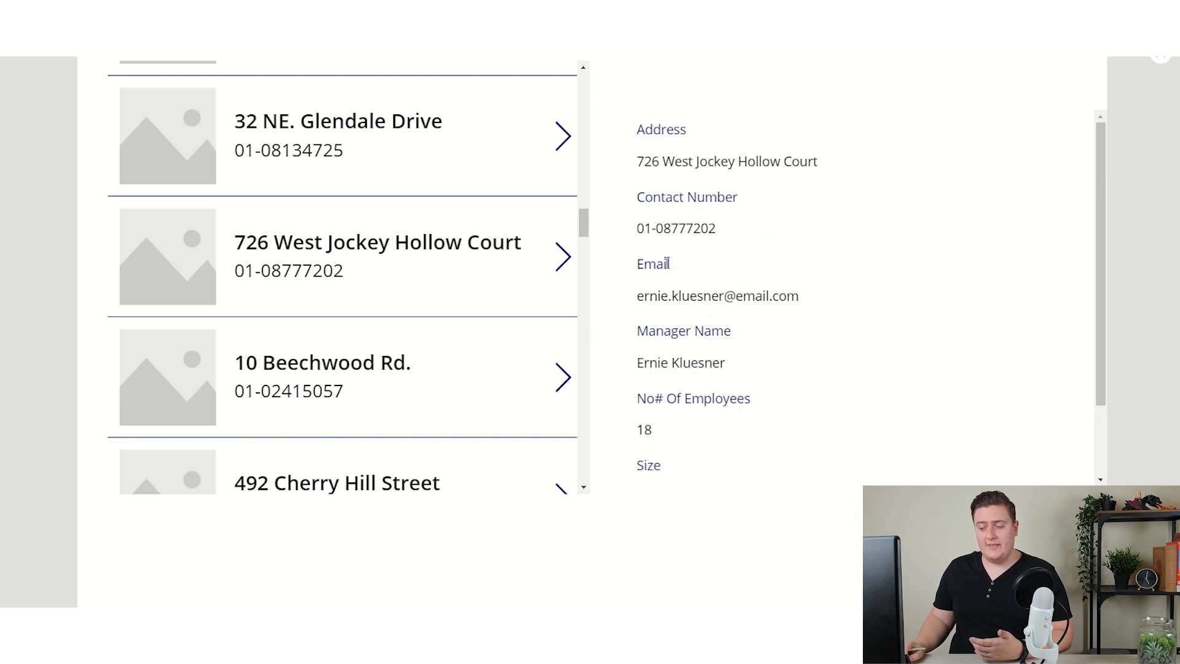
scroll(319, 353, "down", 3)
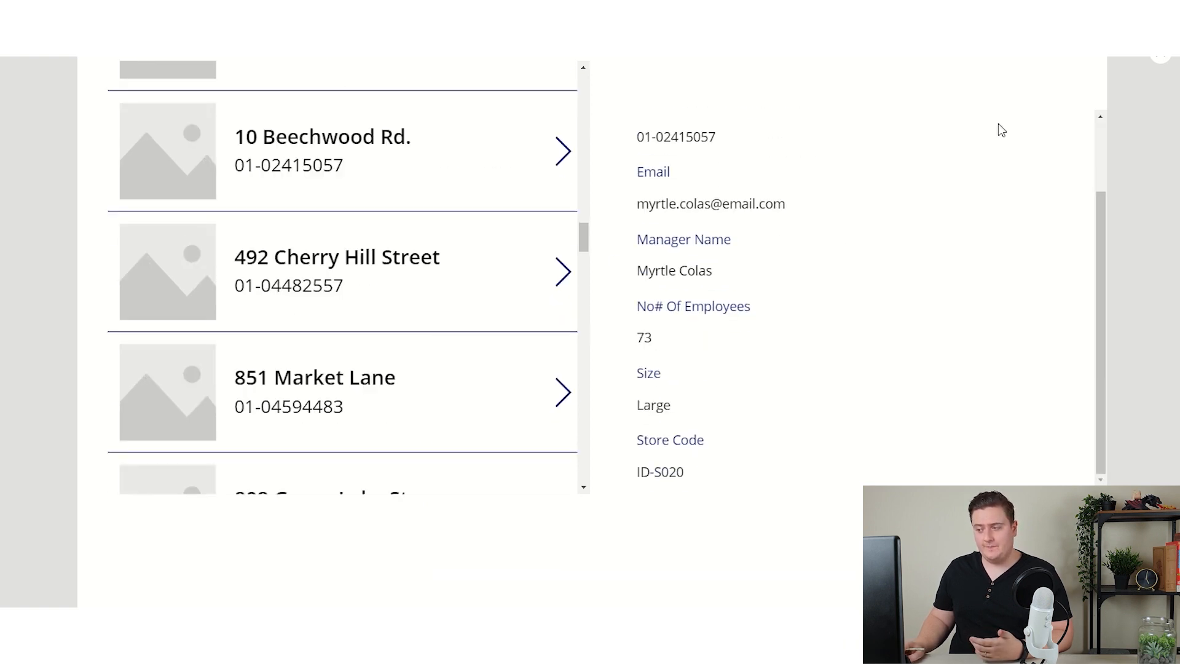
left_click(1163, 61)
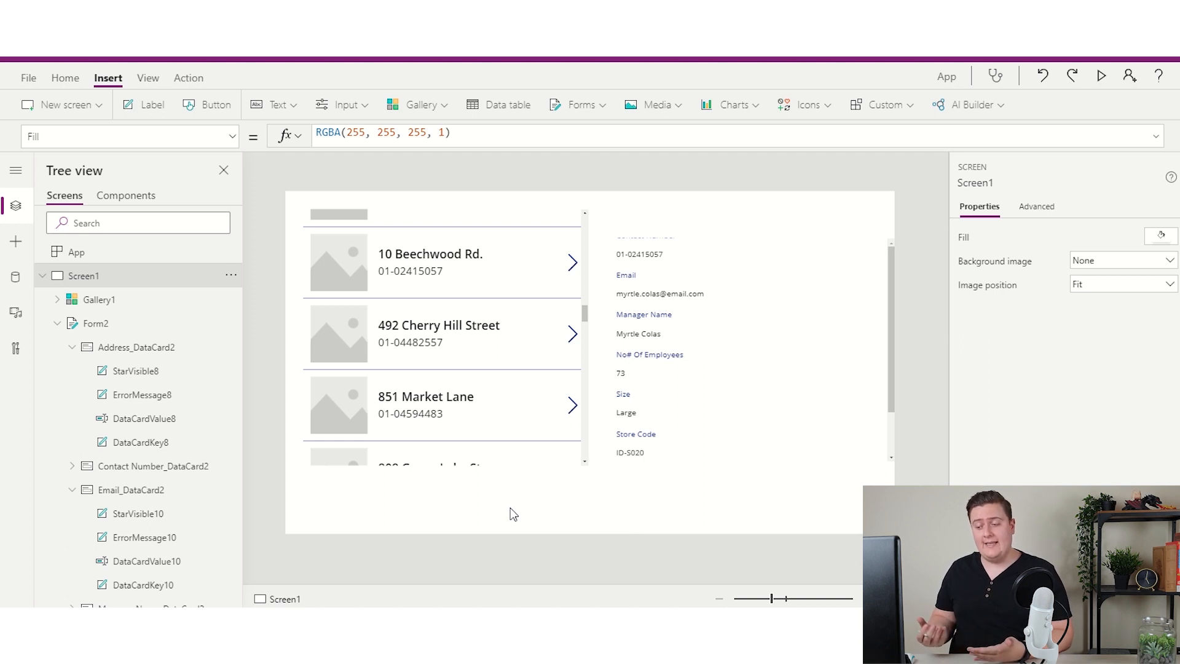
Set the form's default mode to Edit.
left_click(86, 325)
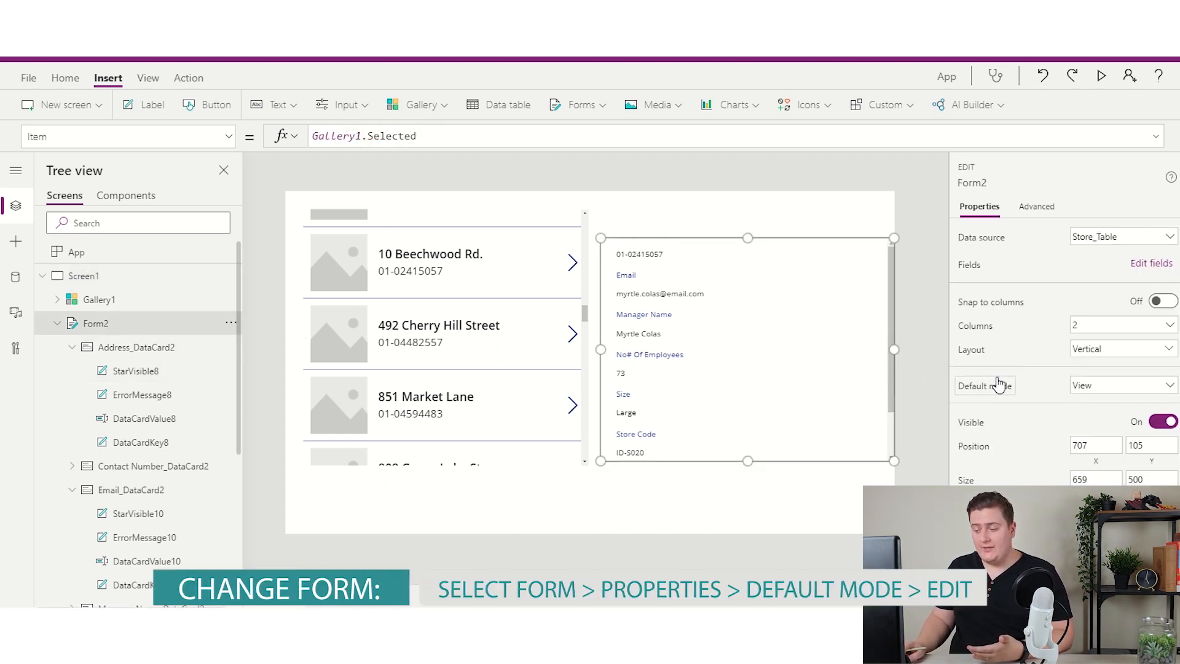
left_click(1093, 392)
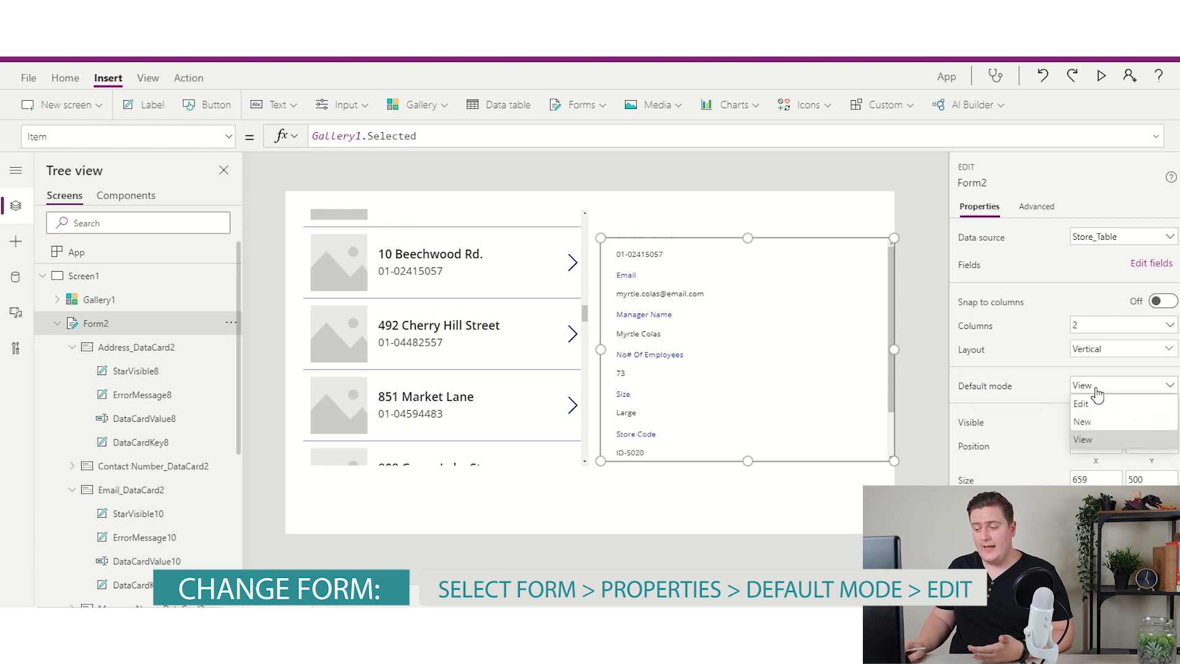
left_click(1086, 404)
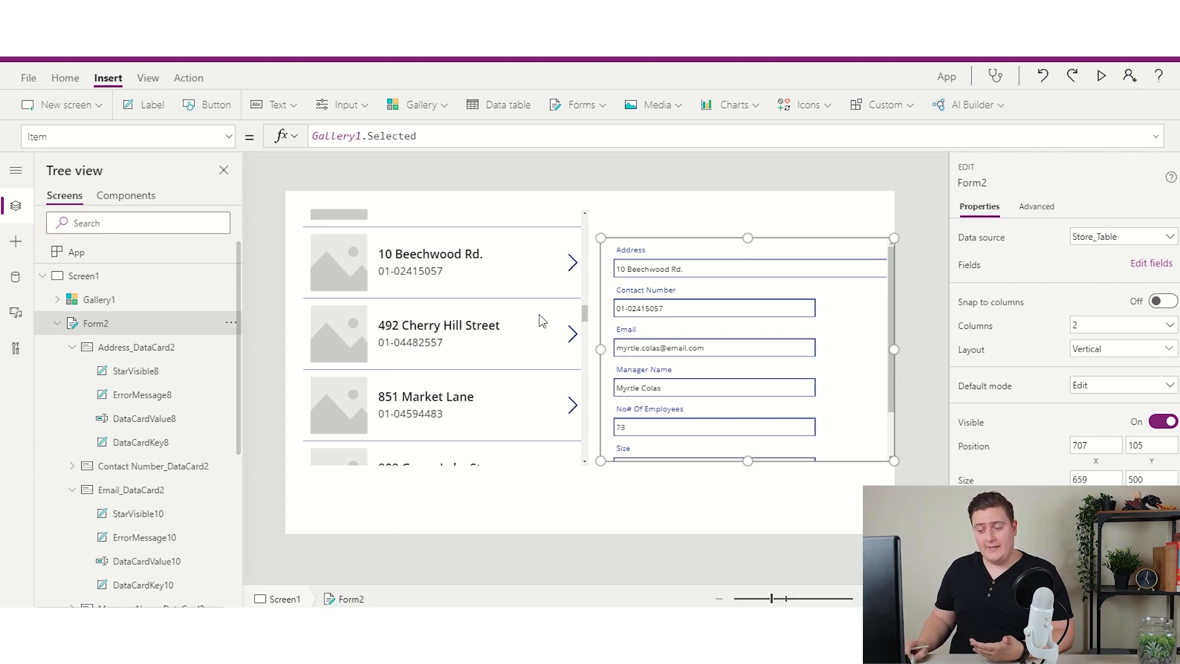
Preview the app and select the first store record in the gallery.
left_click(1101, 75)
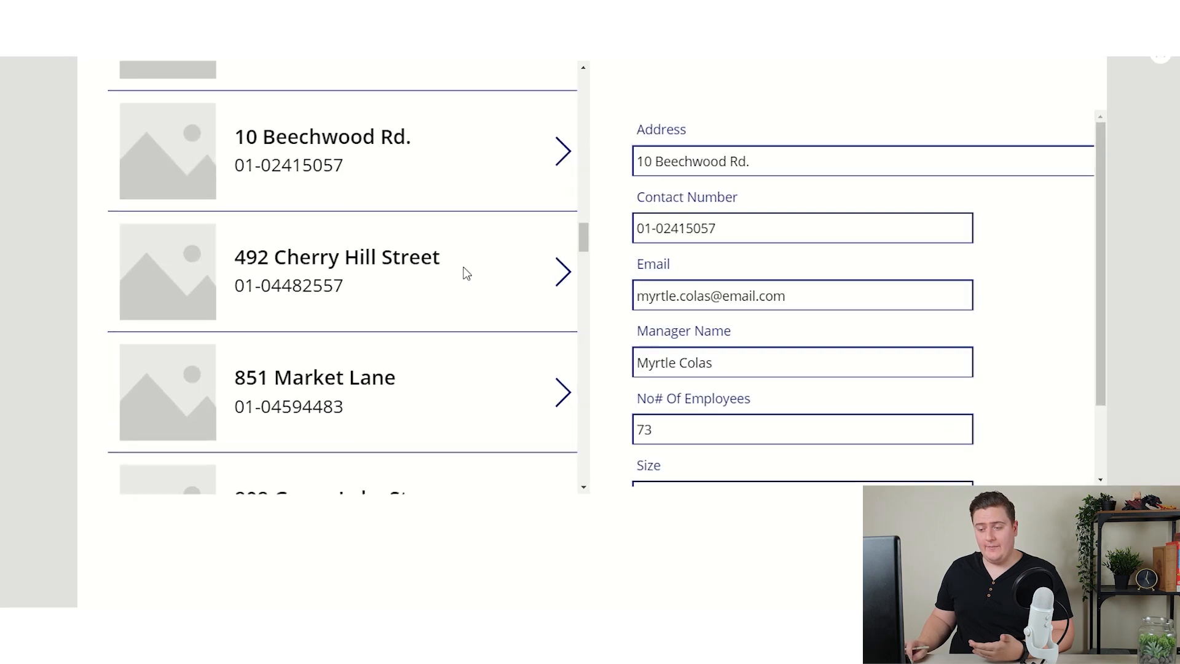
scroll(490, 269, "down", 5)
scroll(490, 268, "up", 10)
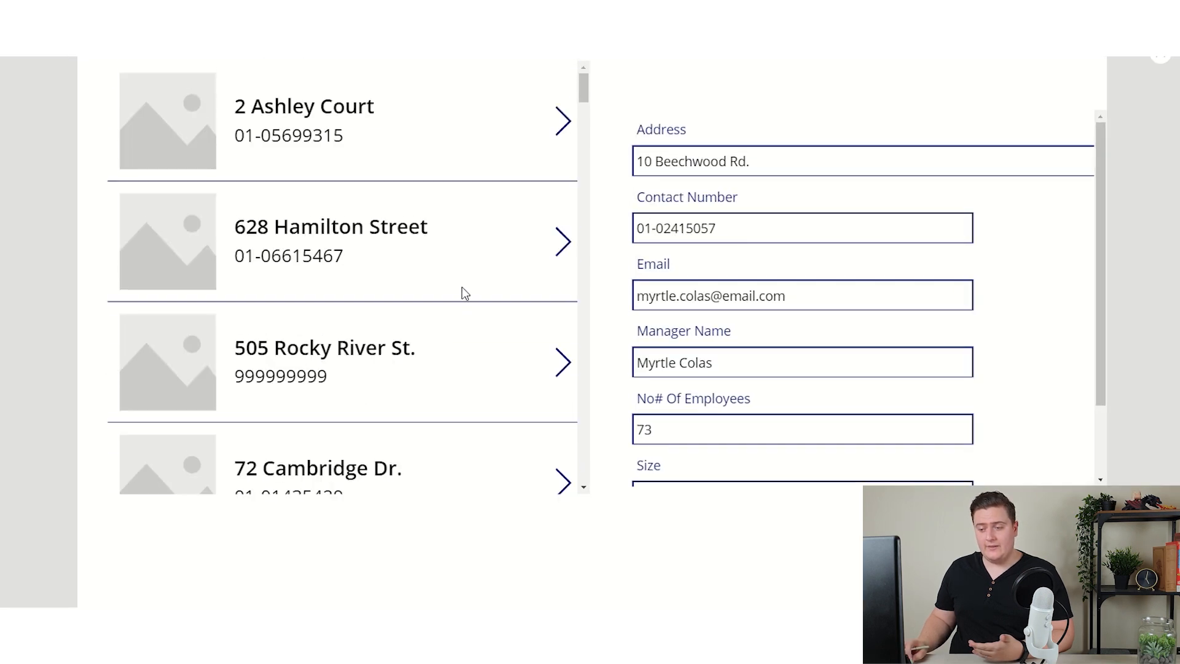
left_click(441, 126)
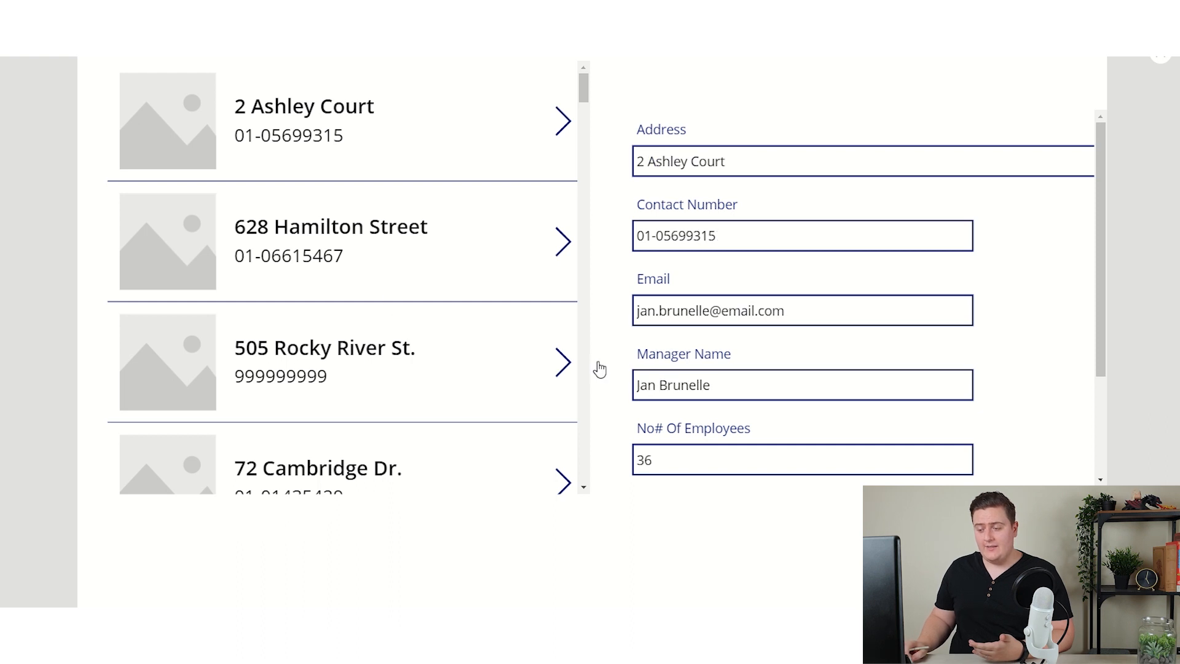
Replace the selected record's manager name, set its address to "new address" in the form, and leave the preview.
left_click(743, 386)
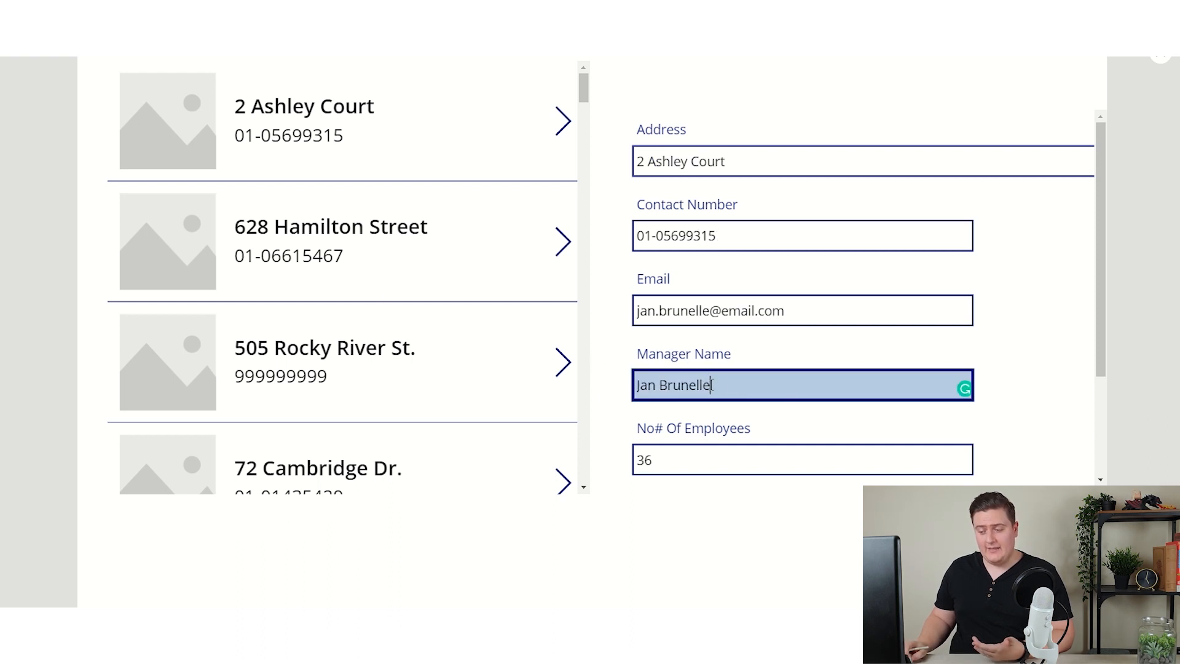
left_click_drag(749, 381, 628, 382)
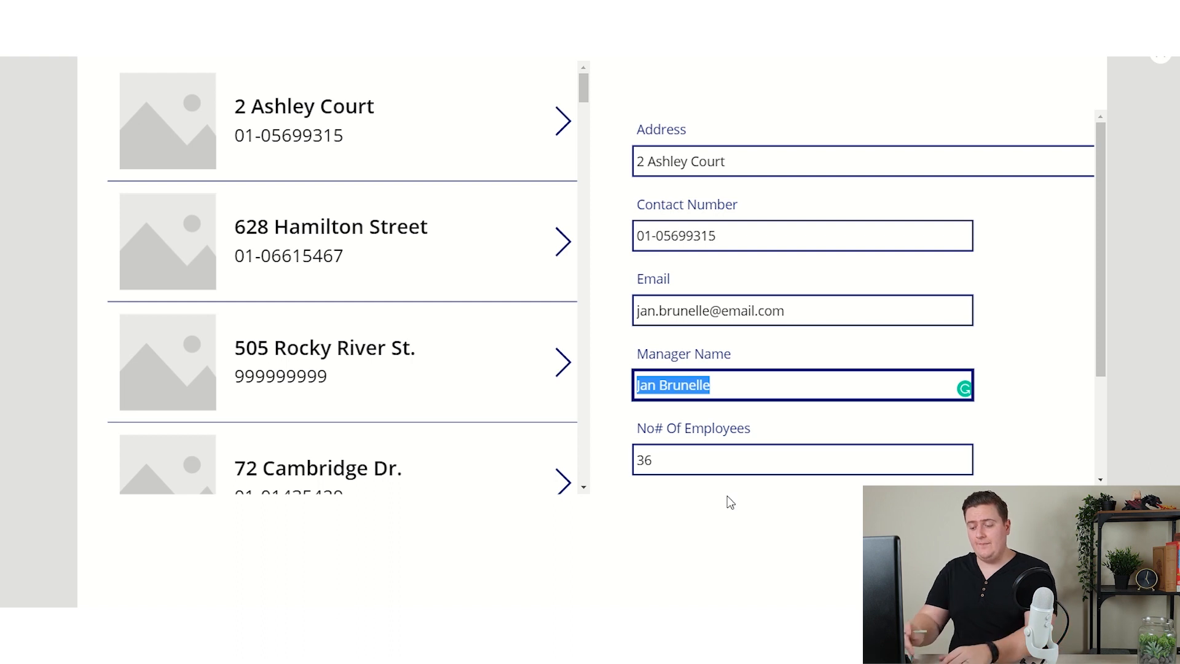
type("josh")
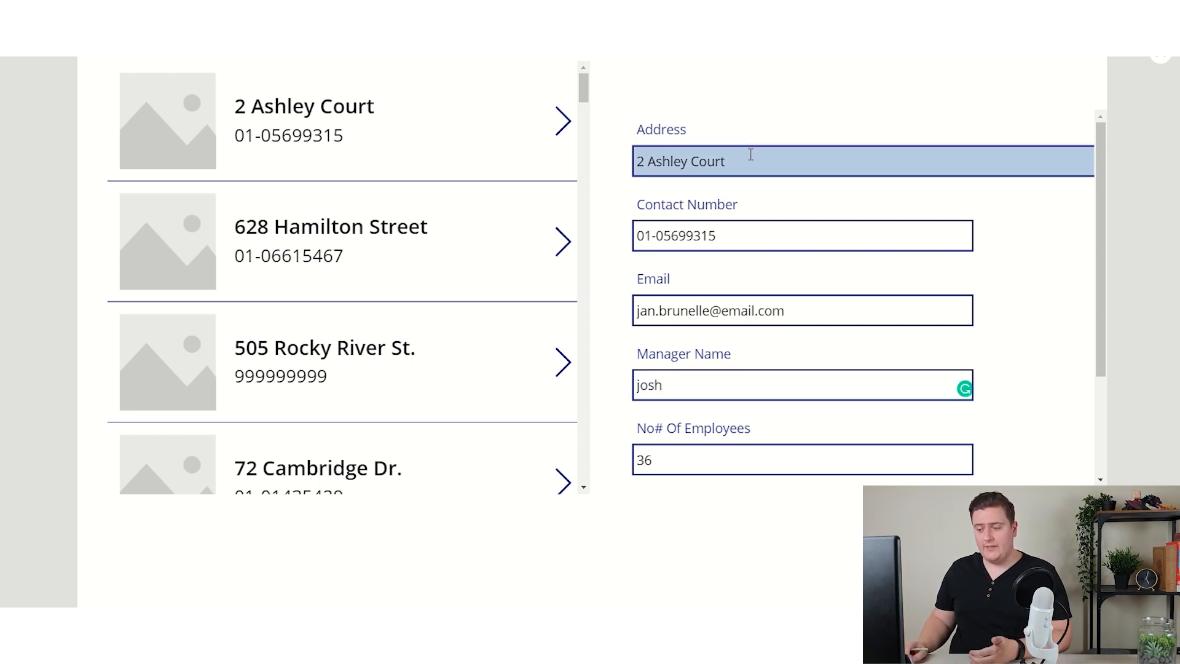
left_click_drag(751, 158, 627, 161)
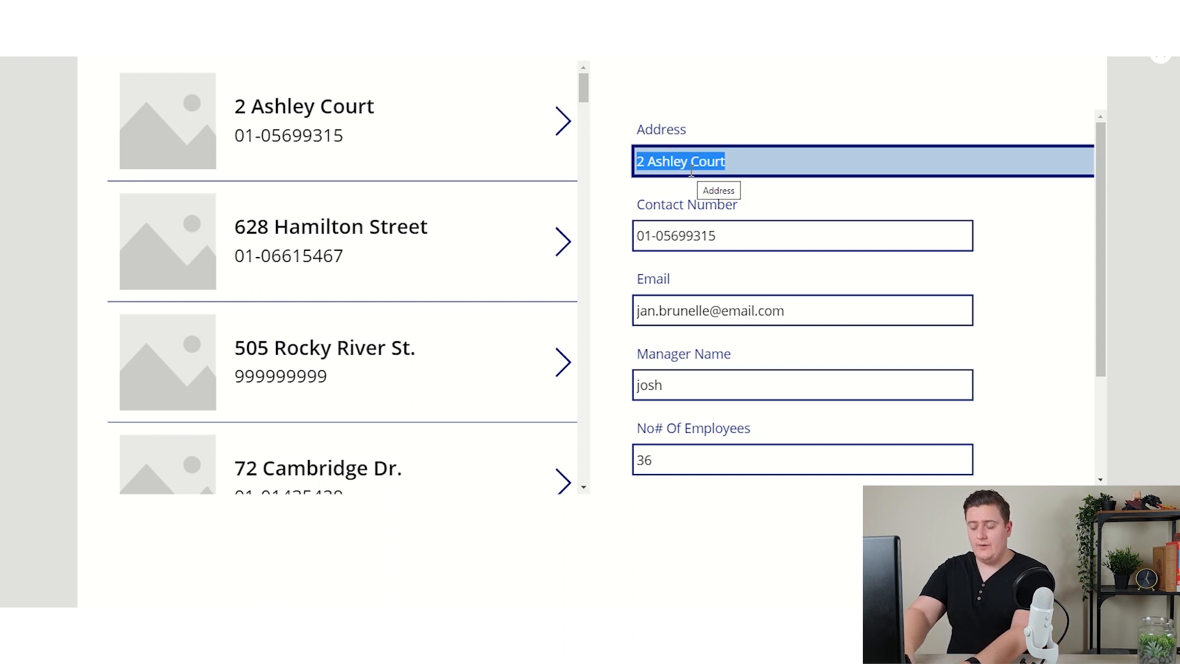
type("new address")
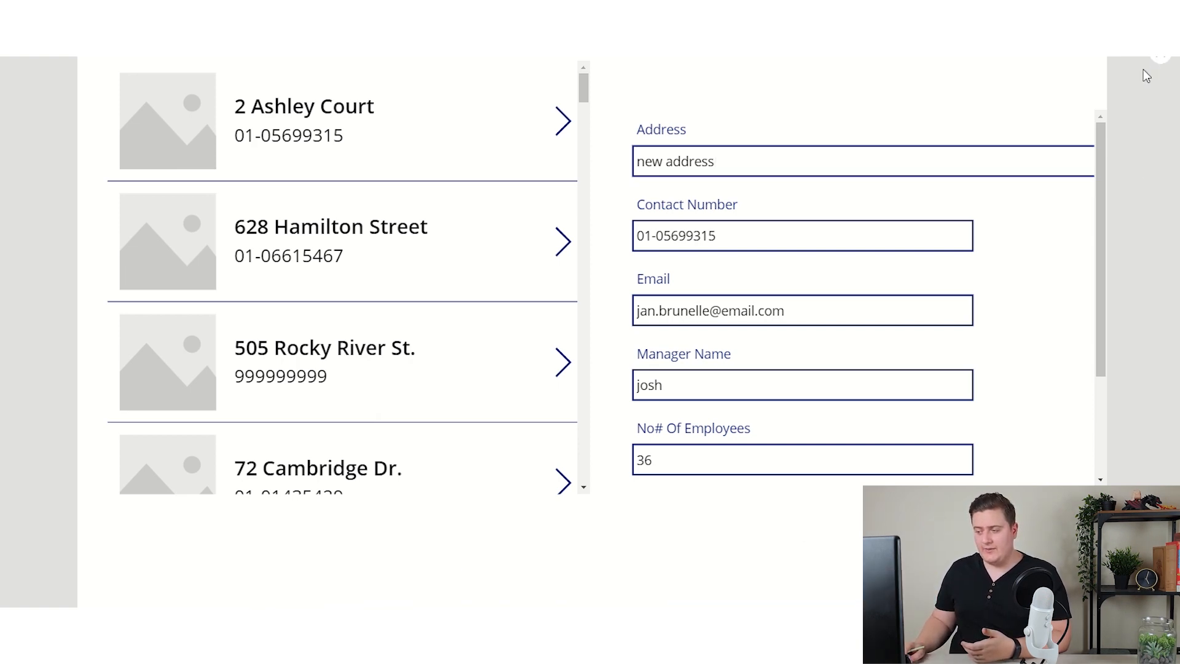
left_click(1160, 56)
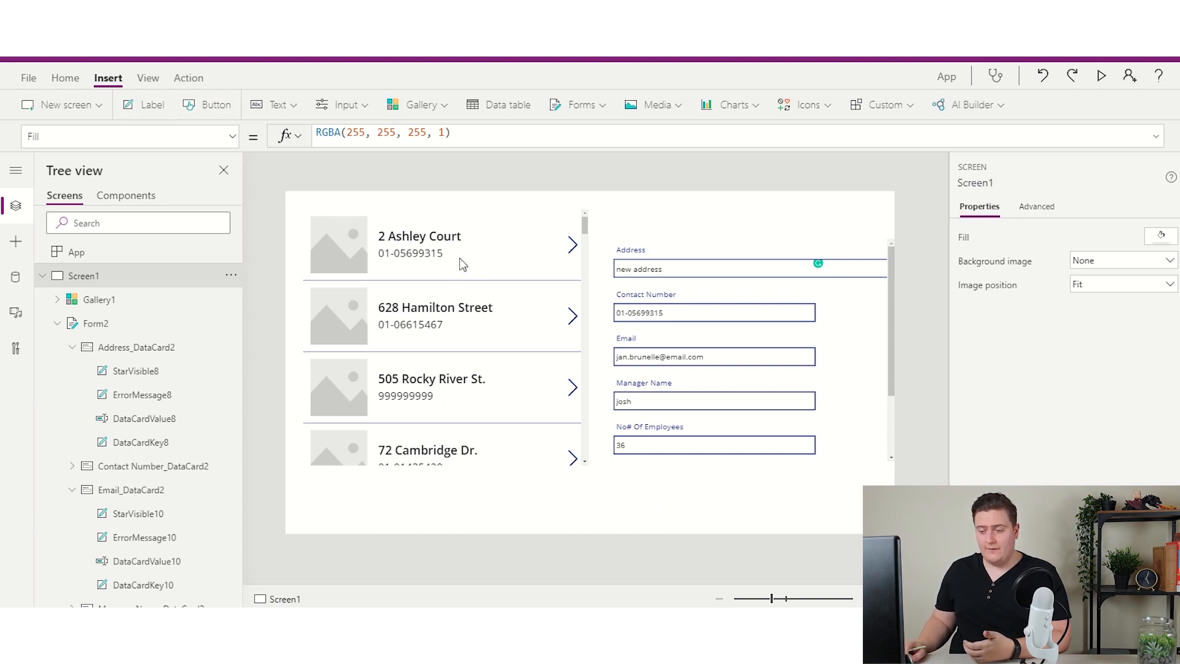
Add a button beneath the form at about X 924, Y 639, and set its OnSelect property to SubmitForm(Form2).
left_click_drag(355, 222, 746, 485)
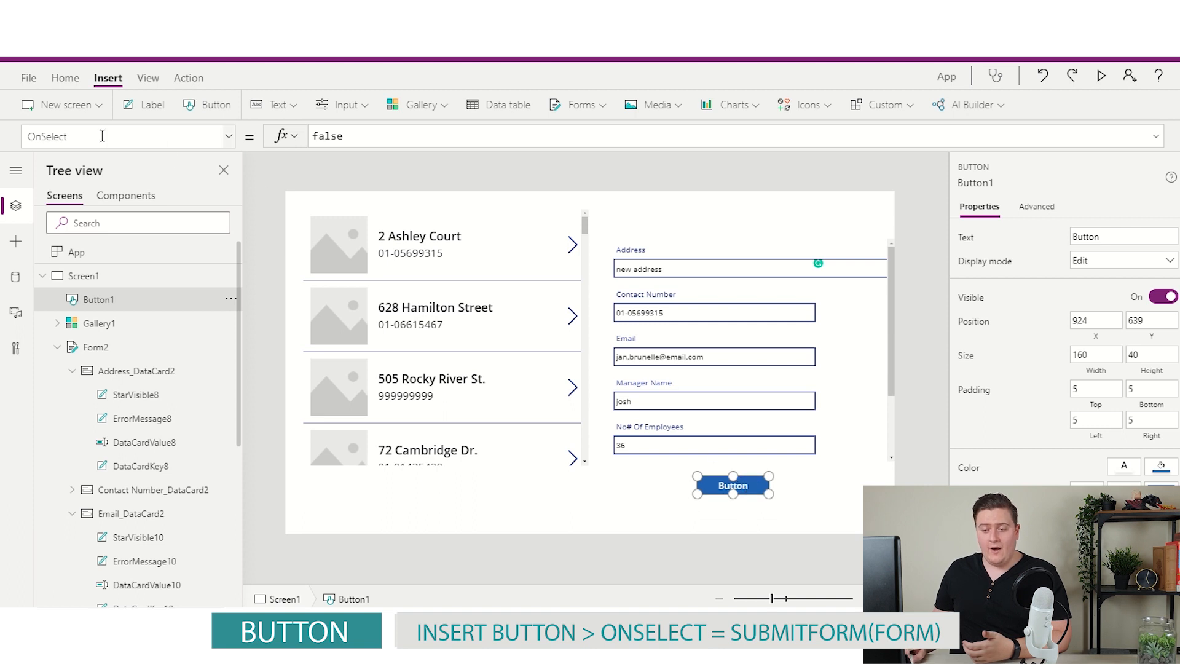
double_click(327, 136)
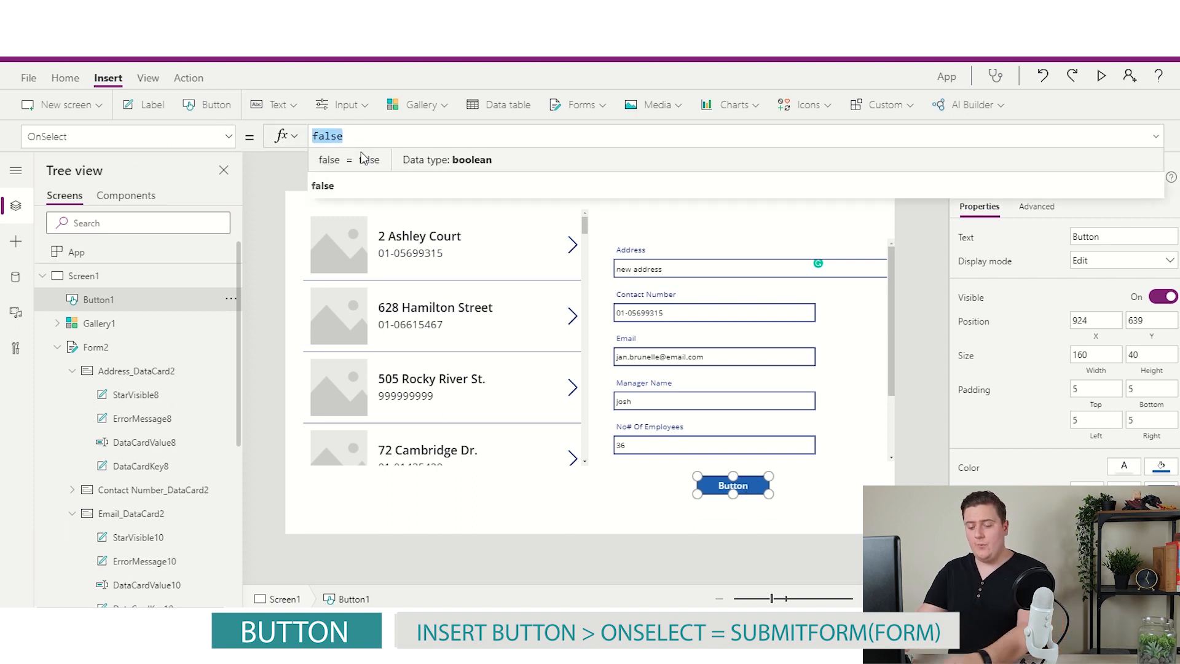
type("su")
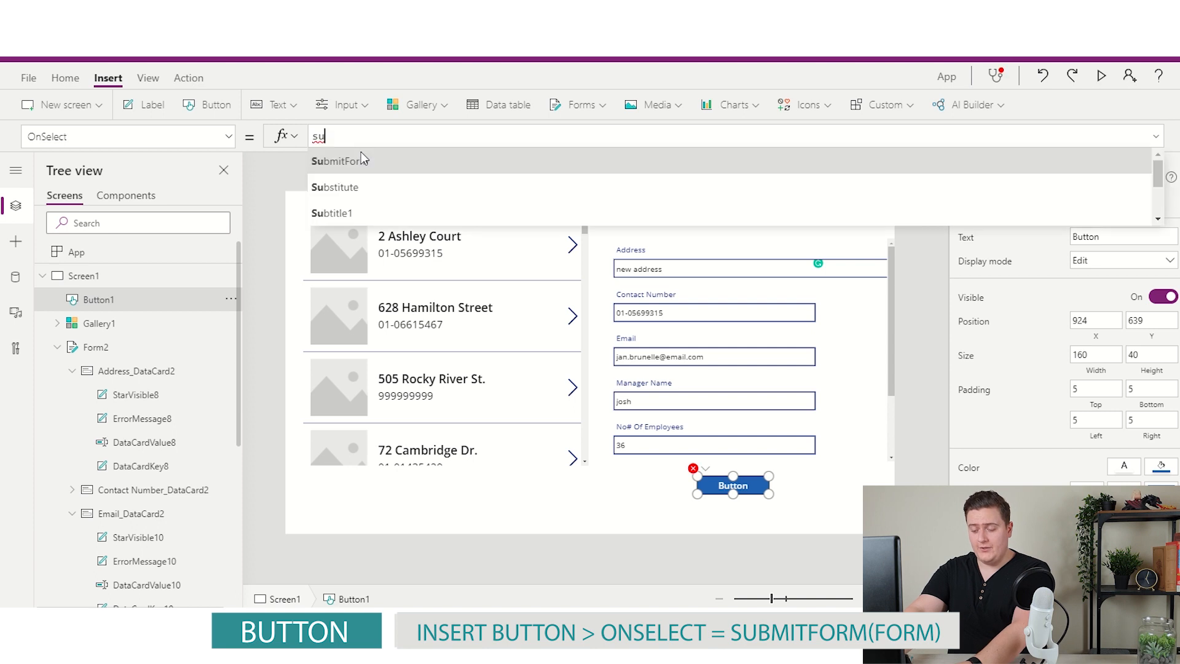
left_click(361, 159)
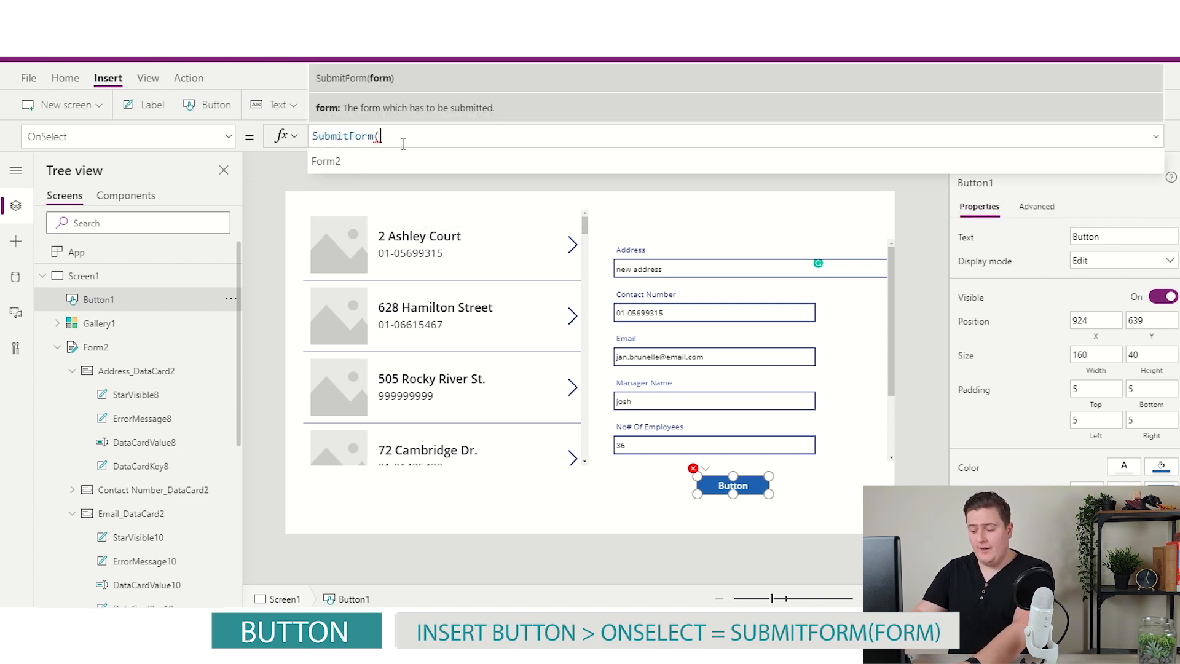
type("form")
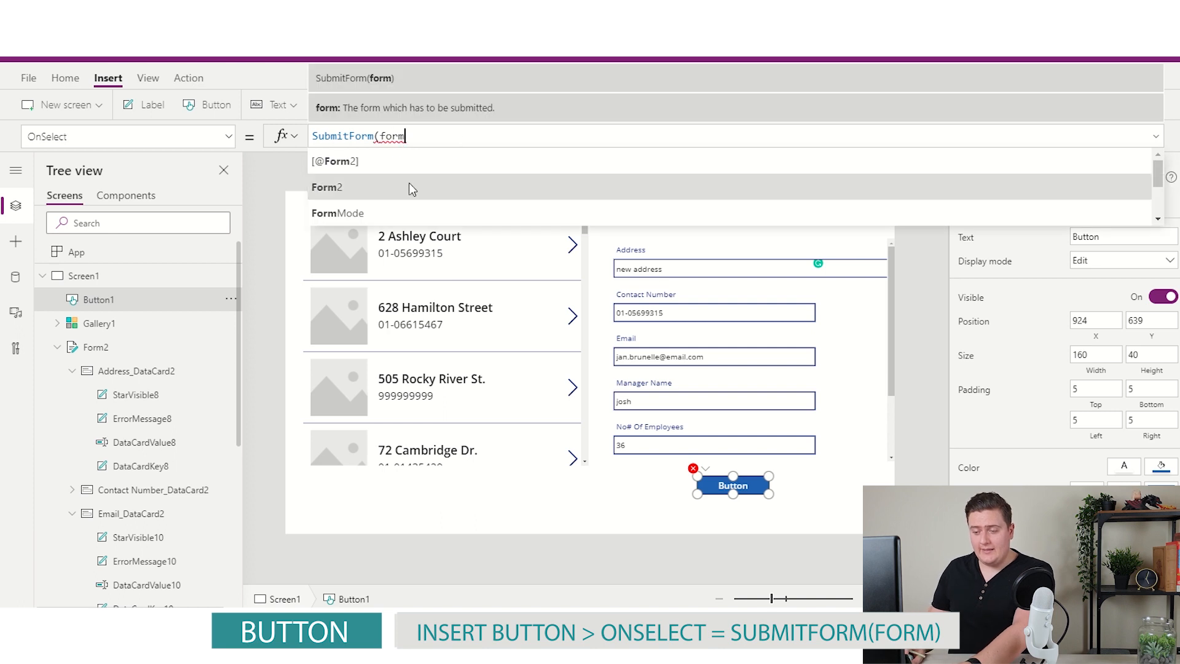
left_click(412, 189)
type(")")
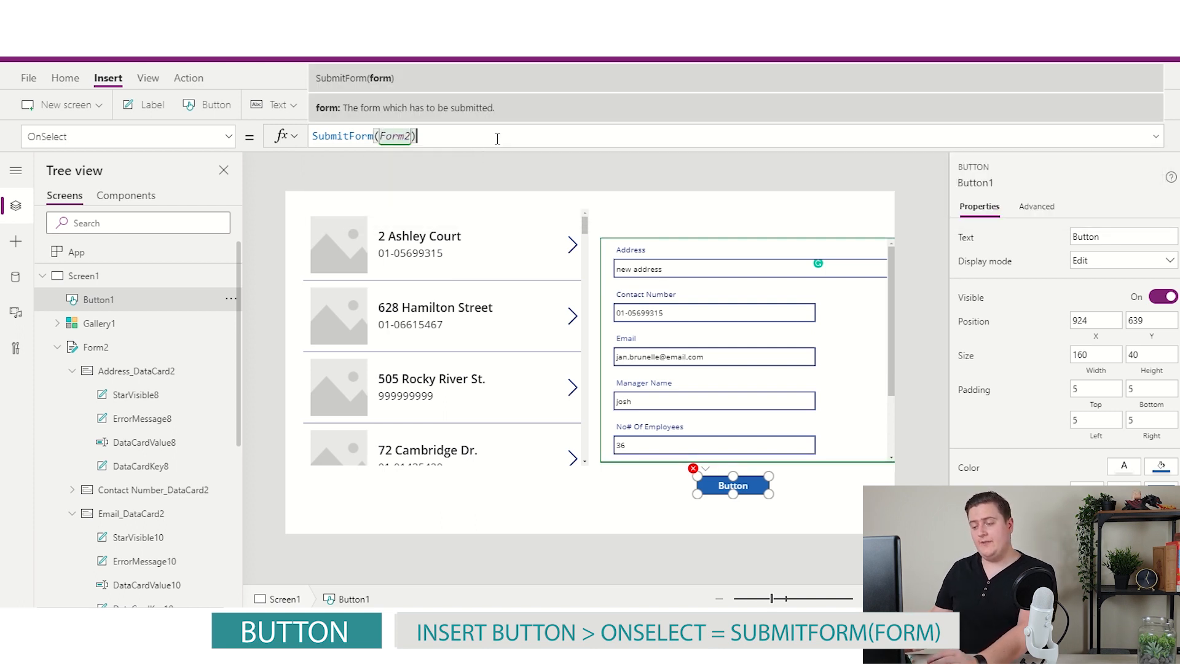
left_click(619, 498)
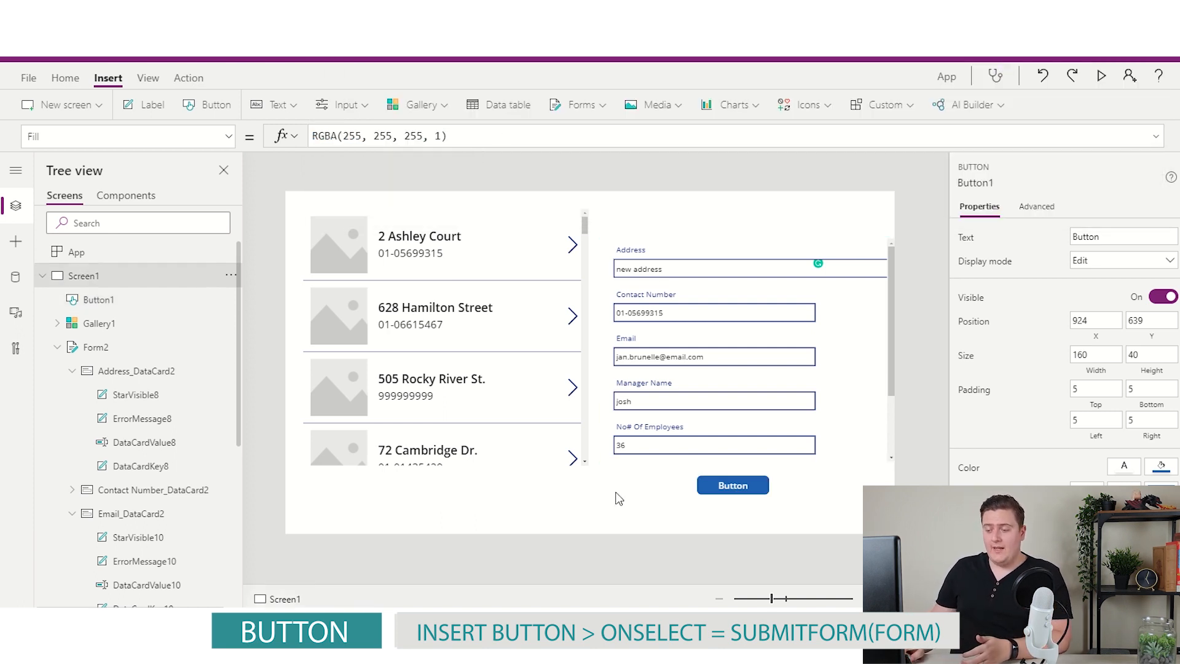
Preview the app, submit the edited store record with the new button, and return to the editor.
left_click(1102, 76)
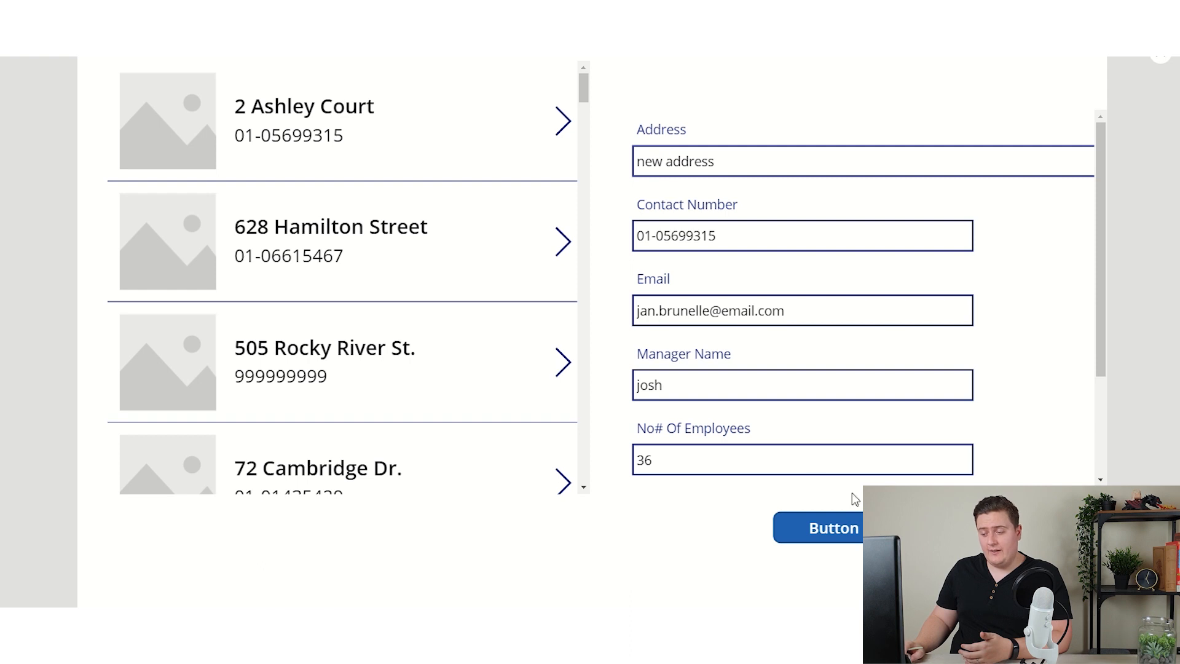
left_click(857, 528)
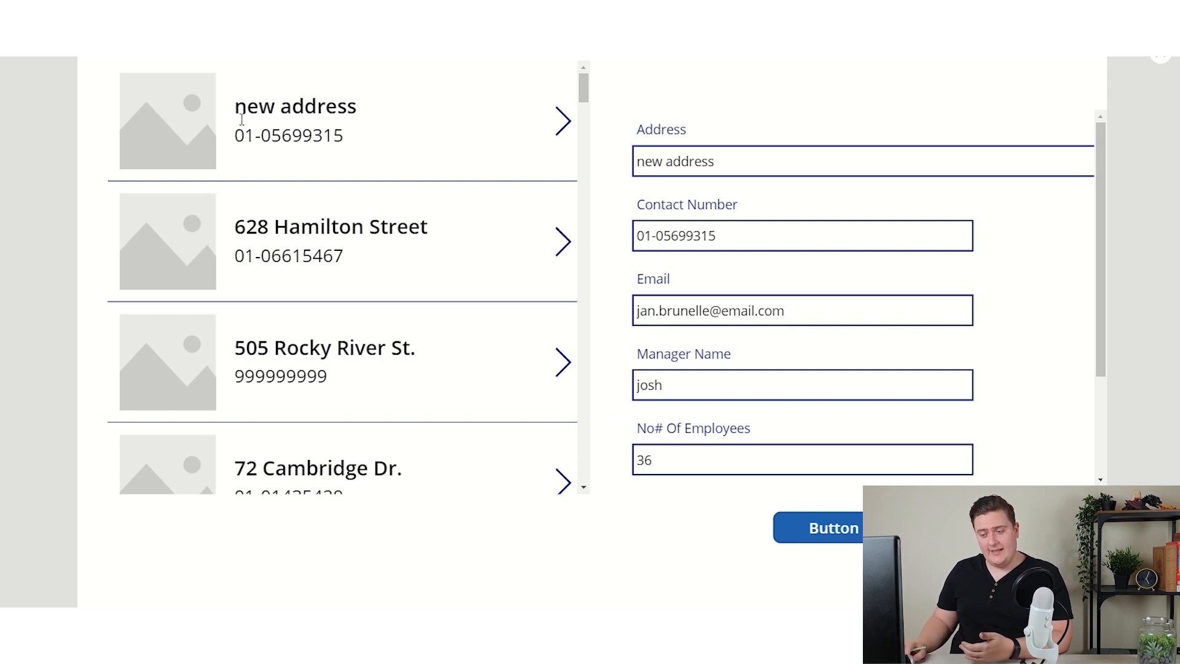
left_click(1160, 58)
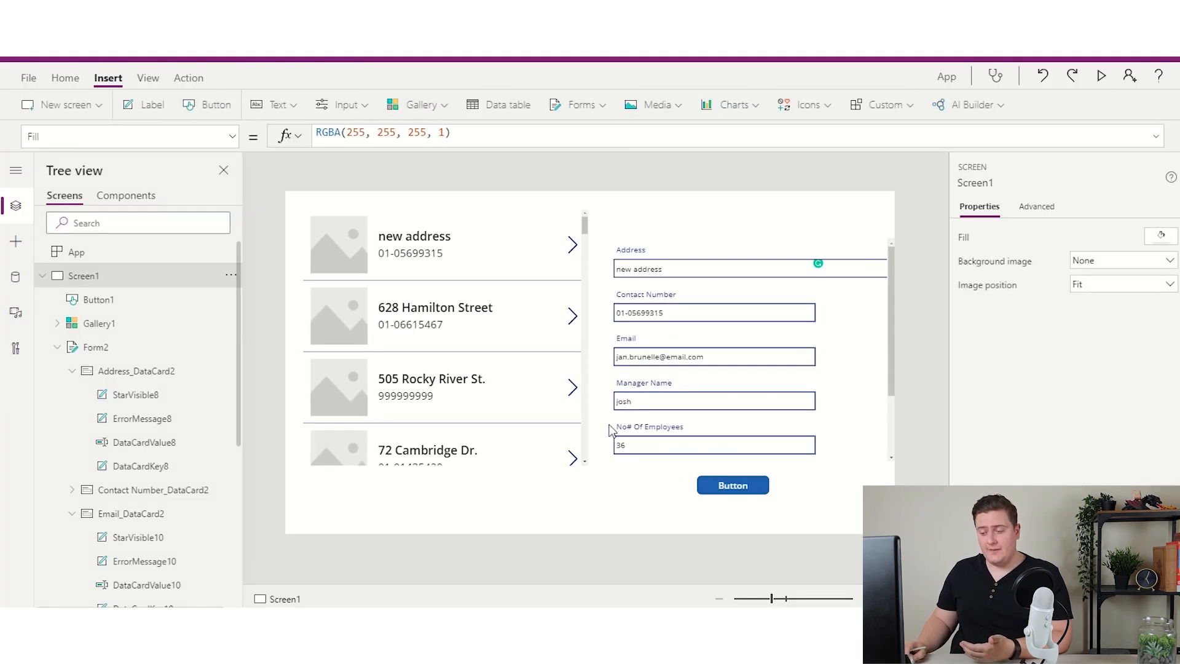
Set the default mode of Form2 to New.
left_click(96, 348)
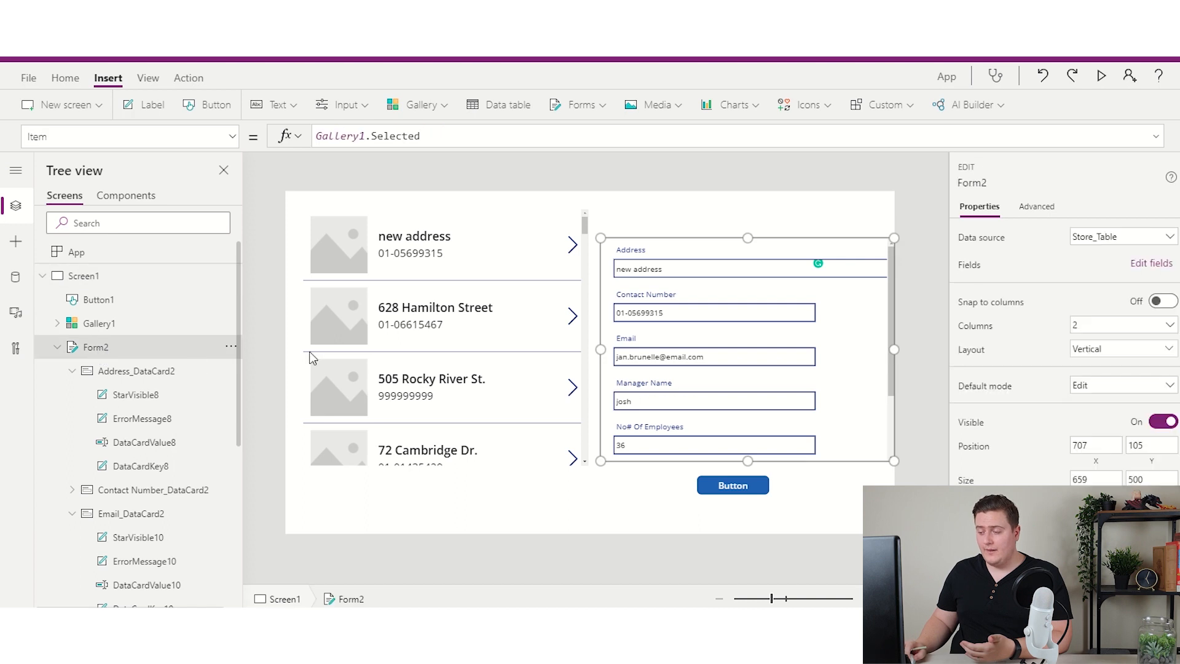
left_click(1105, 389)
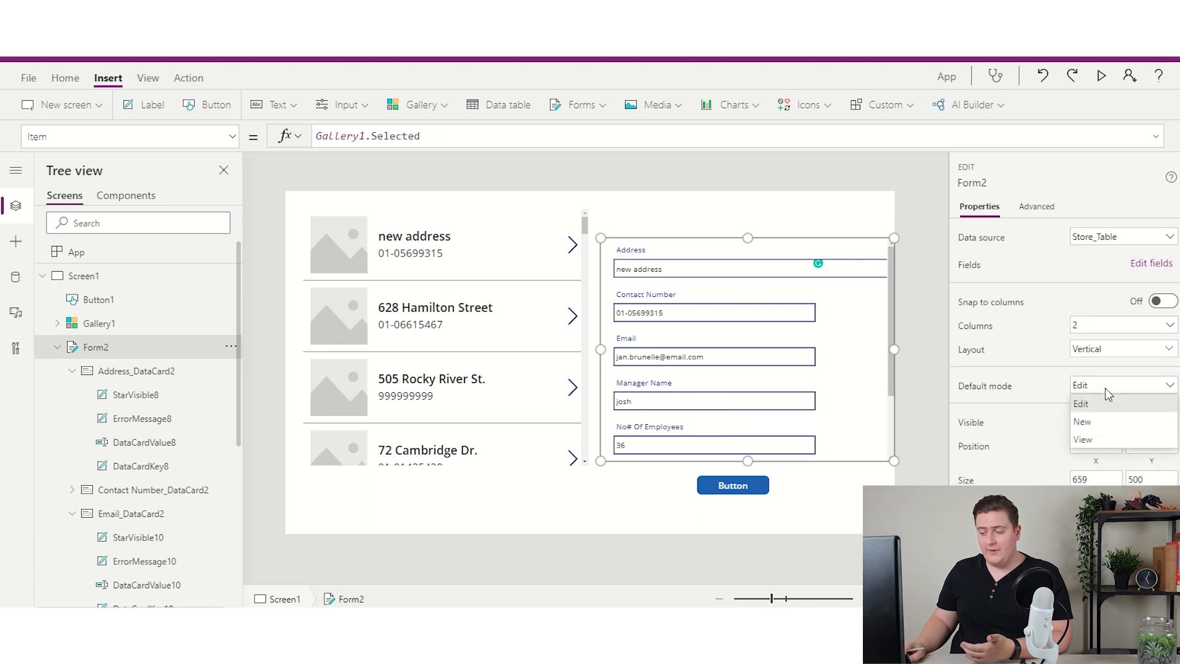
left_click(1098, 425)
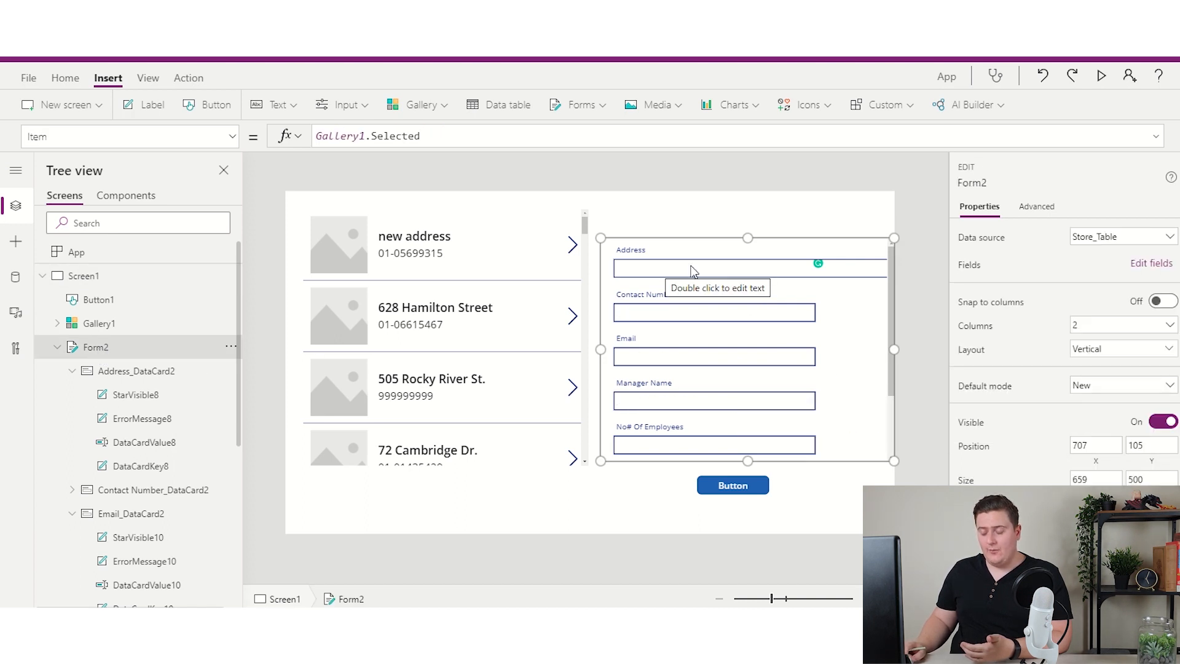